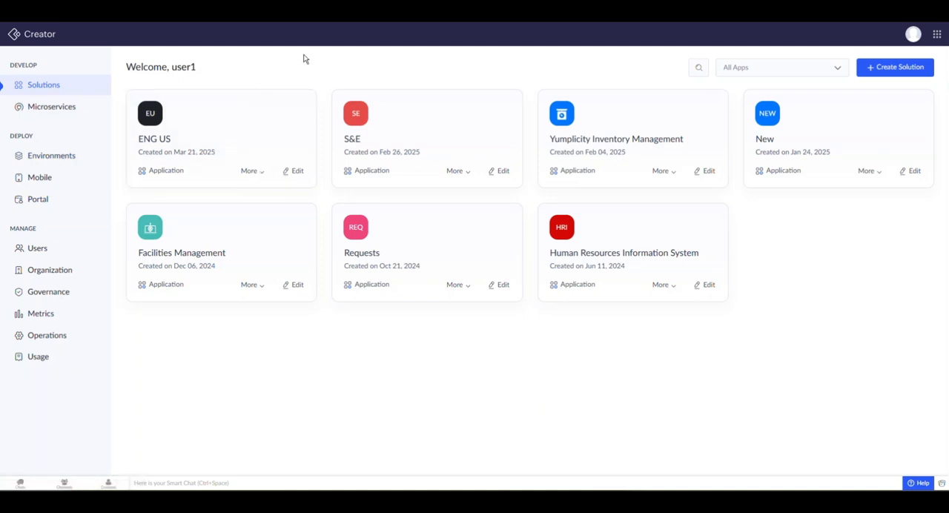
# Step: Open the ENG US application for editing and go to the roles in its user permission settings
pyautogui.click(226, 130)
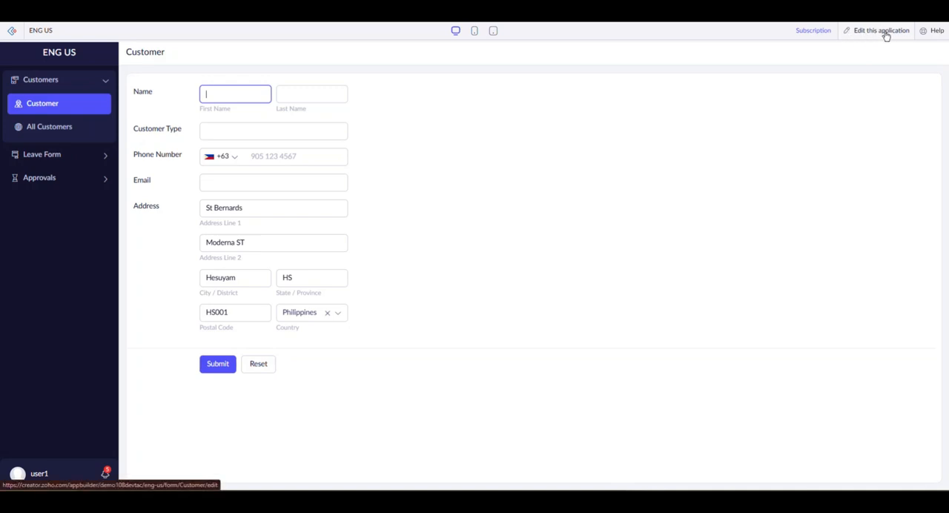
pyautogui.click(883, 33)
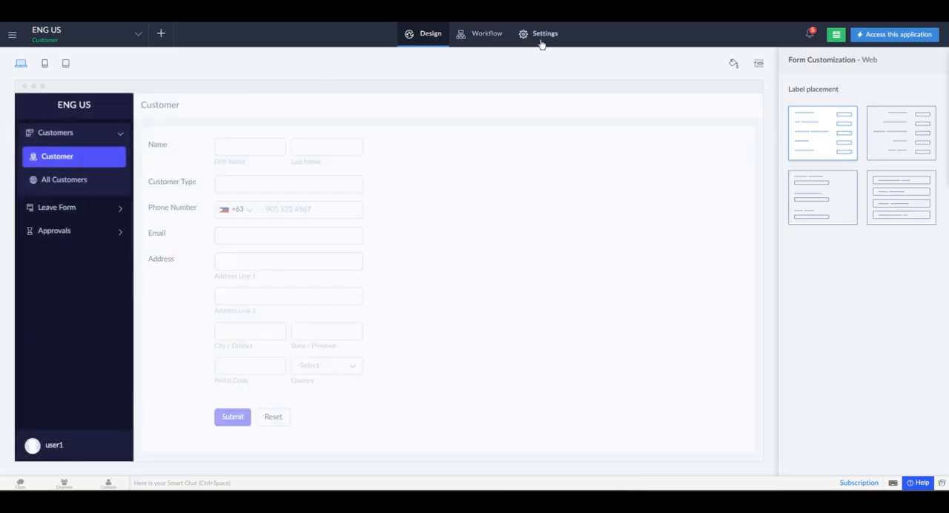
pyautogui.click(543, 37)
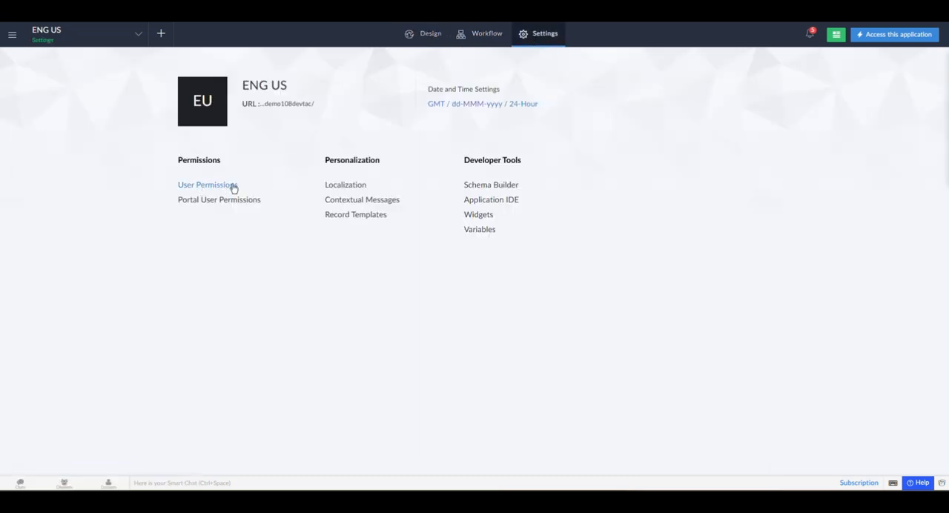
pyautogui.click(206, 186)
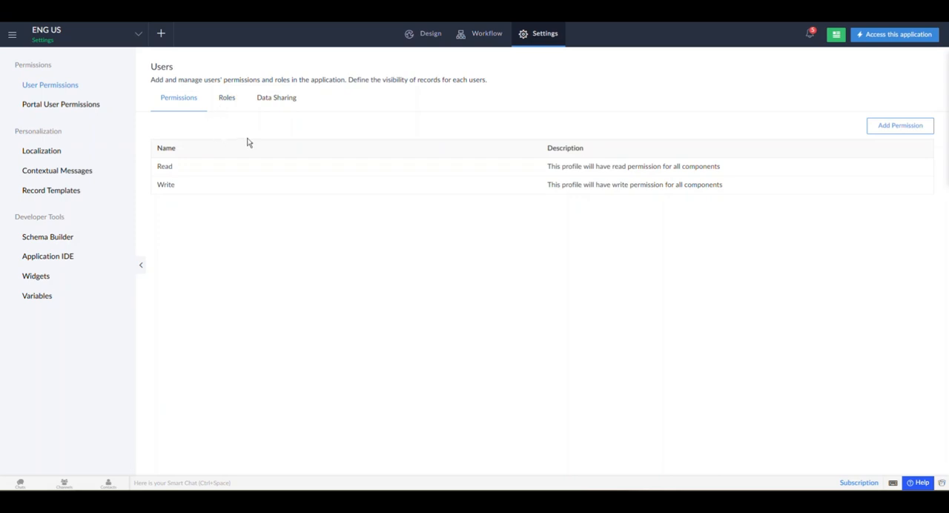
pyautogui.click(231, 104)
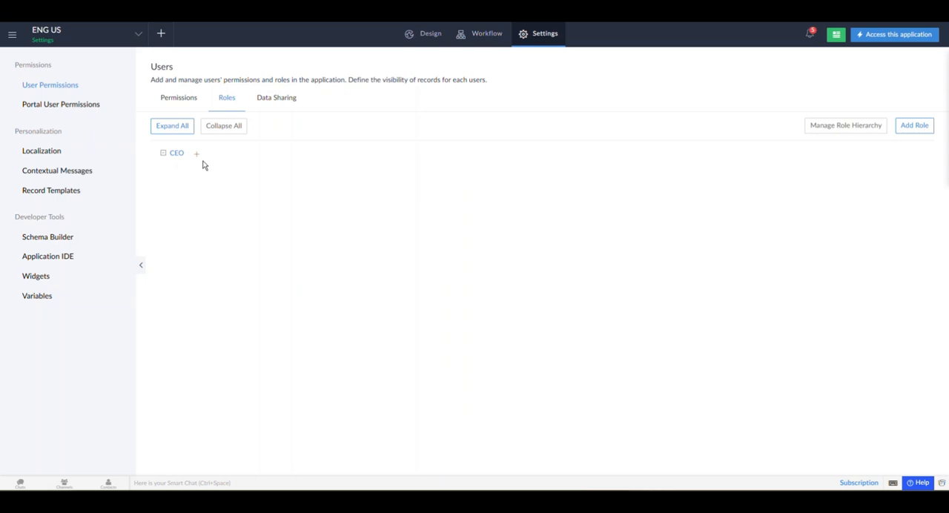
# Step: Add a role named Staff that reports to CEO, with Share Data with Peers enabled
pyautogui.moveTo(196, 157)
pyautogui.click(913, 126)
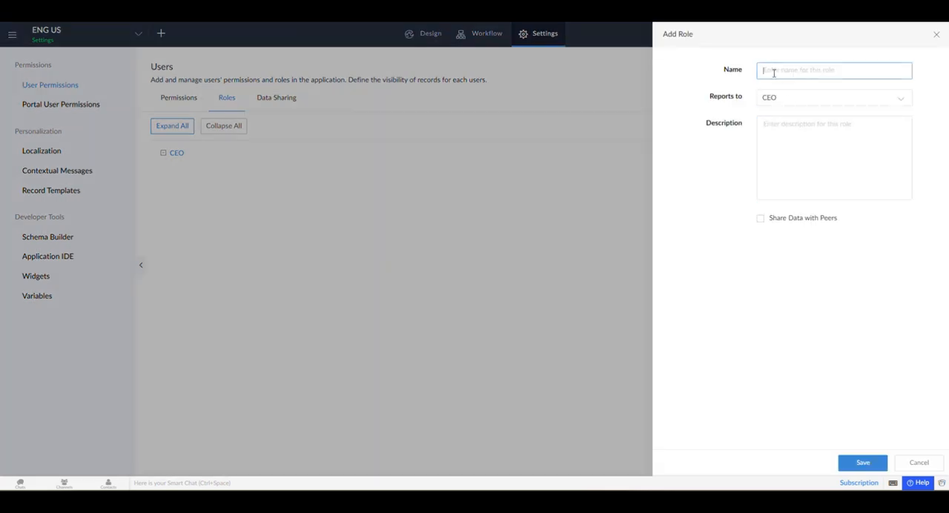
pyautogui.write('Staff')
pyautogui.click(805, 99)
pyautogui.click(794, 107)
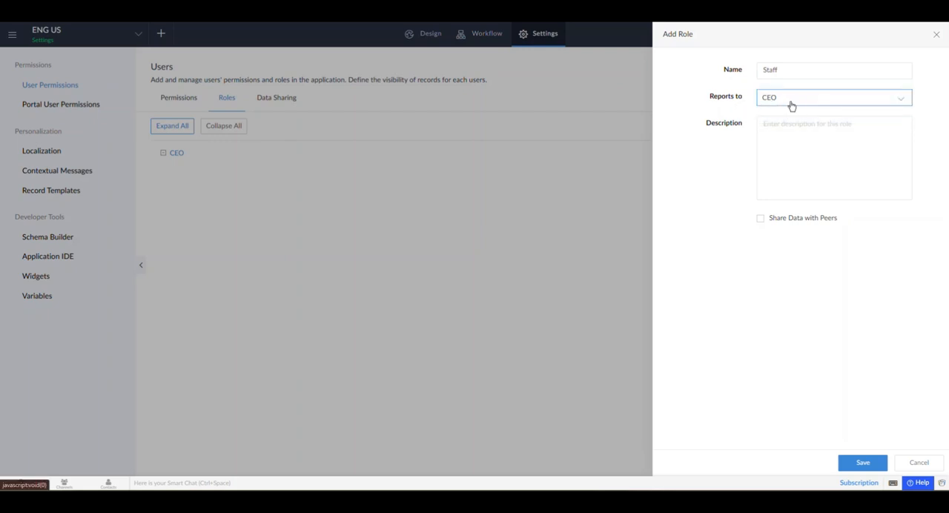
pyautogui.click(764, 140)
pyautogui.click(832, 153)
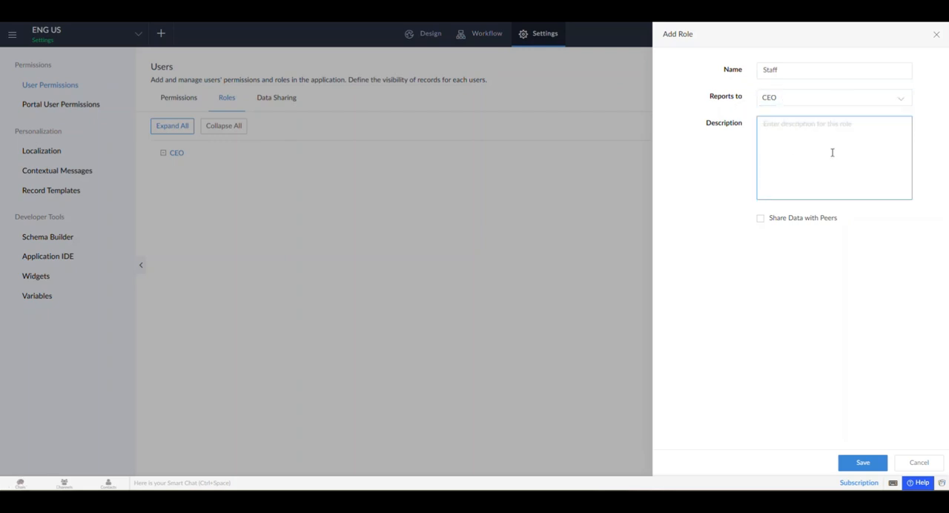
pyautogui.click(775, 231)
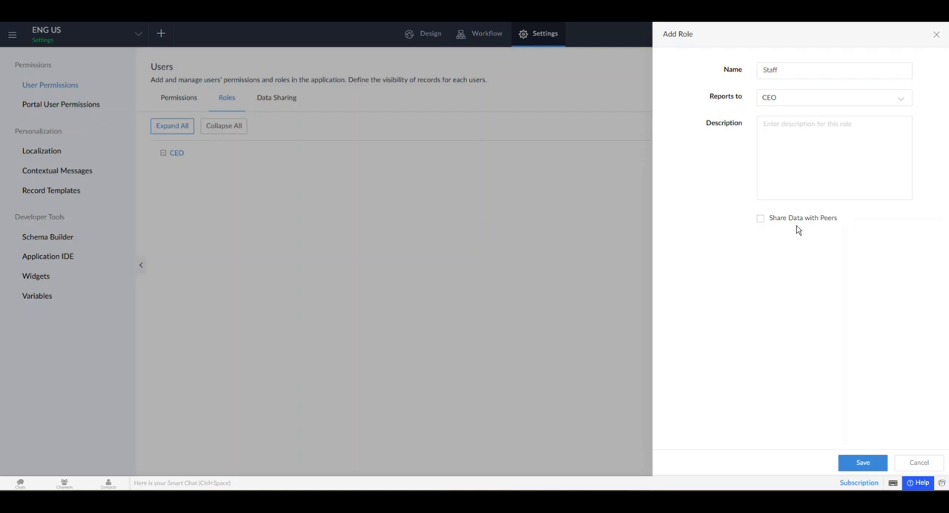
pyautogui.click(777, 75)
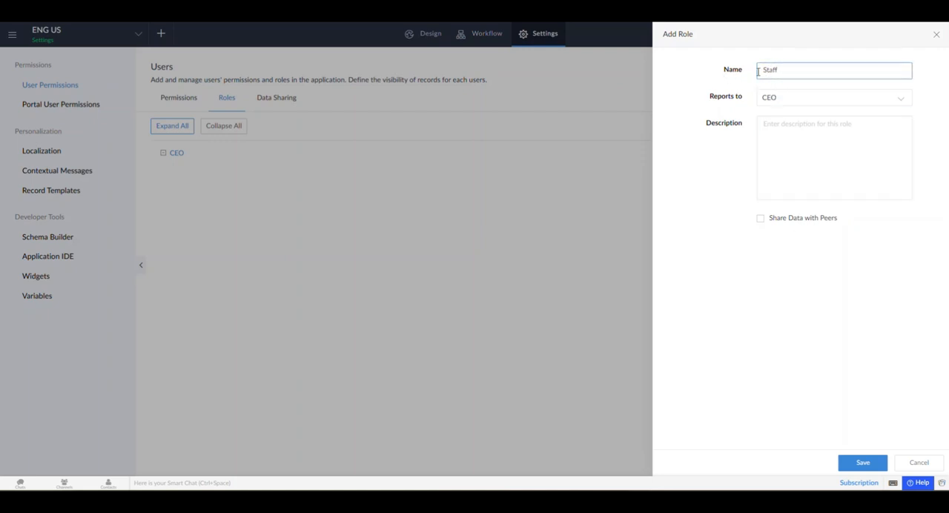
pyautogui.click(806, 248)
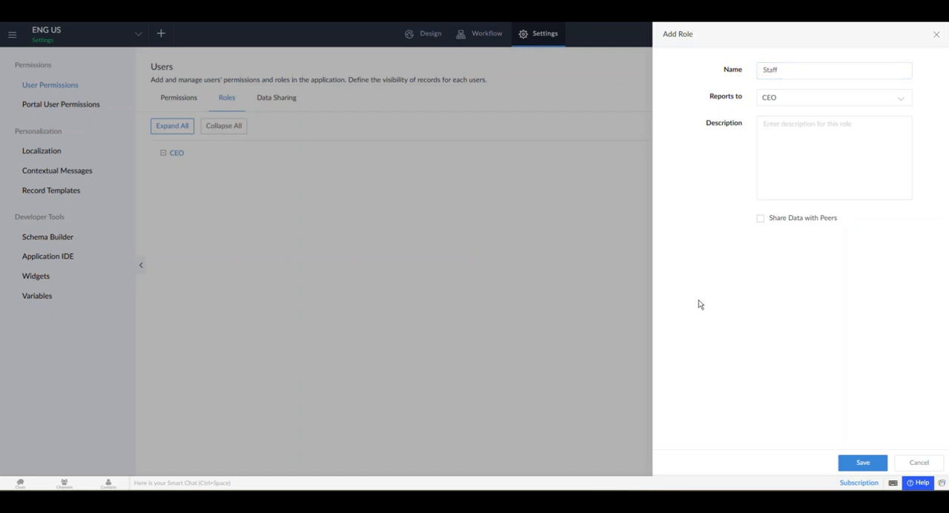
pyautogui.click(761, 222)
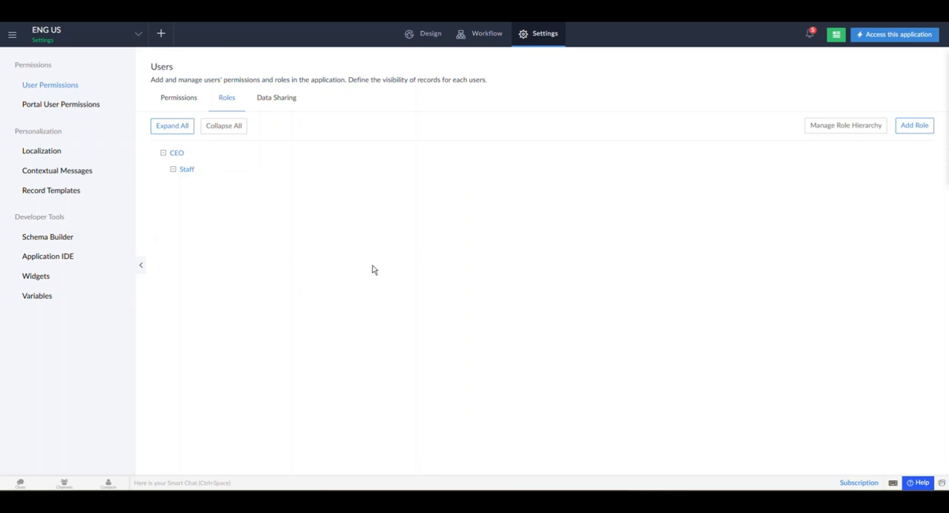
# Step: Start a new user permission set and name it Staff
pyautogui.click(189, 105)
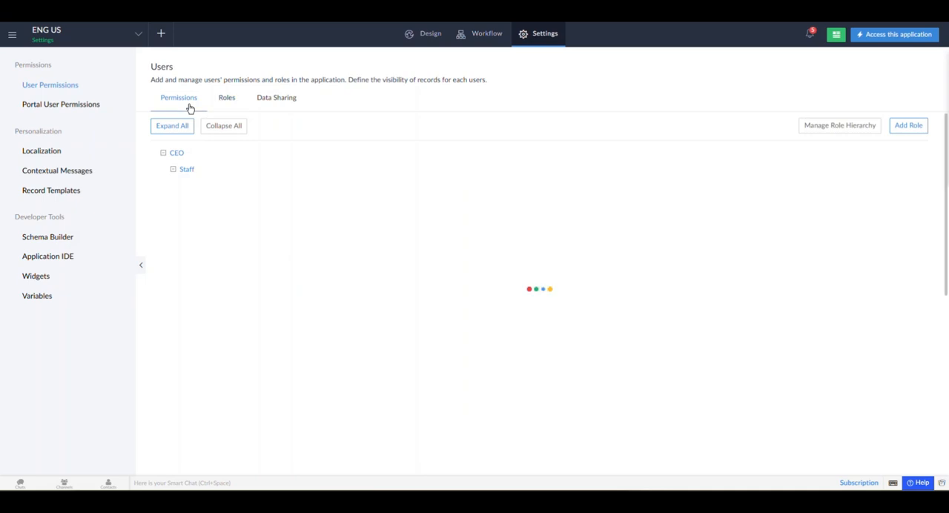
pyautogui.moveTo(207, 174)
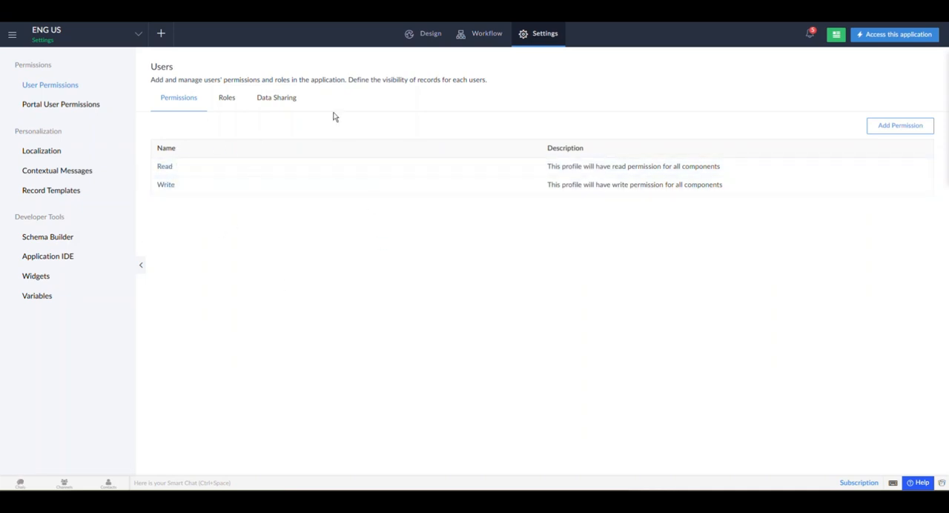
pyautogui.click(893, 128)
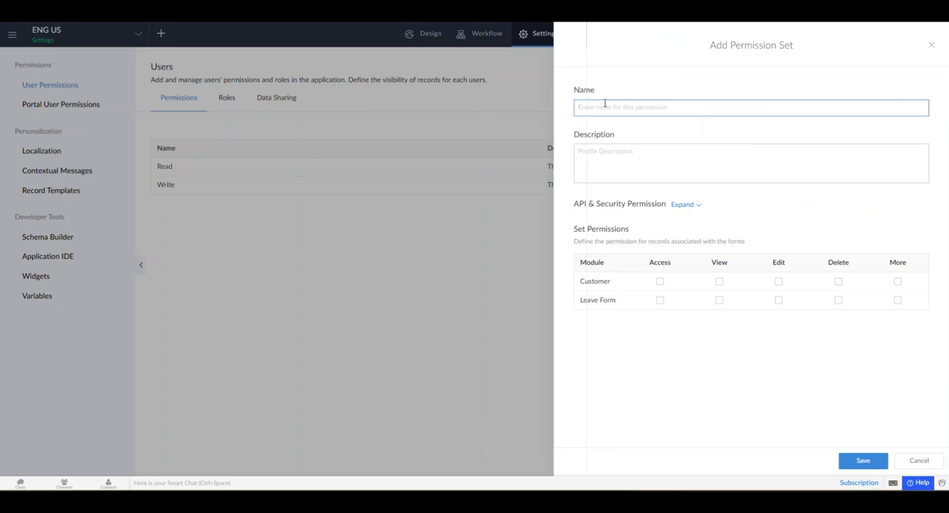
pyautogui.write('Staff')
pyautogui.click(612, 258)
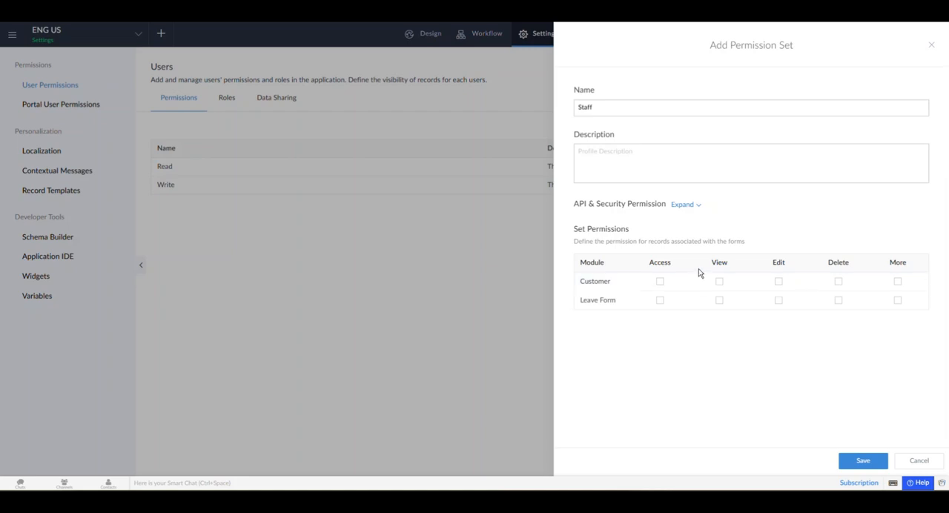
# Step: Grant the permission set access to Customer and Leave Form, with viewing of All Customers and the Leave Form report
pyautogui.click(659, 282)
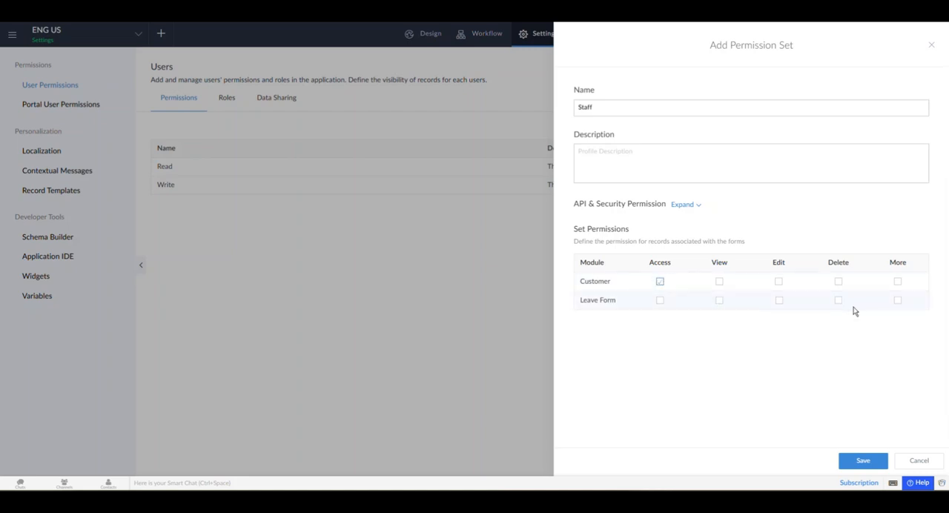
pyautogui.click(719, 281)
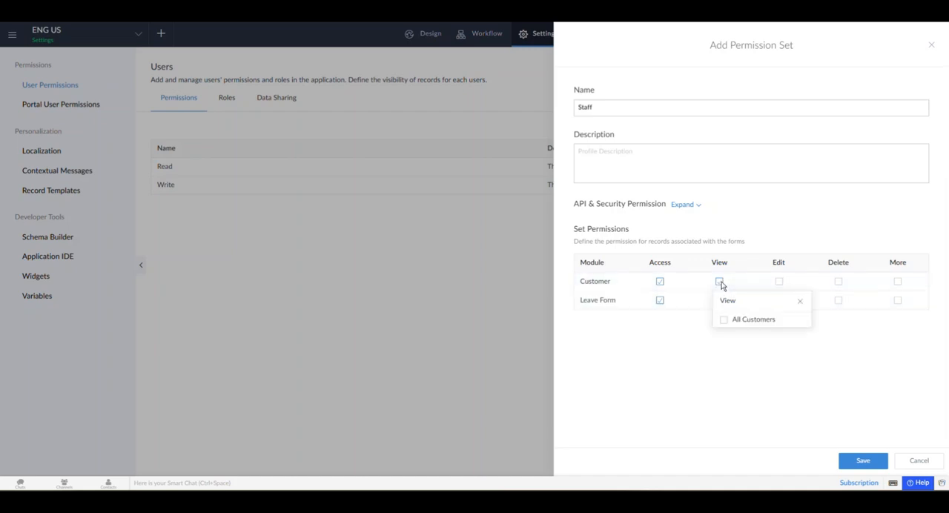
pyautogui.click(754, 339)
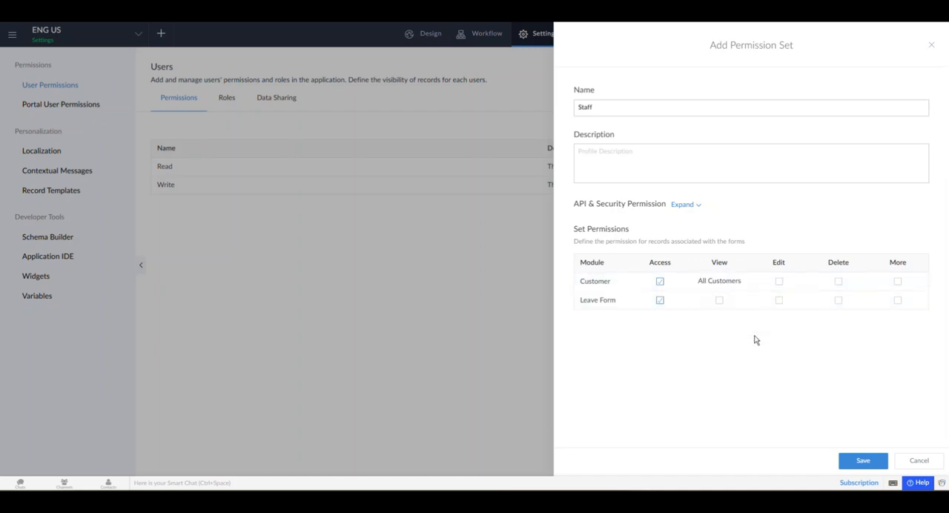
pyautogui.click(719, 300)
pyautogui.click(725, 340)
# Step: Allow editing of the Customer and Leave Form reports in the Staff permission set
pyautogui.click(778, 282)
pyautogui.click(784, 320)
pyautogui.click(779, 300)
pyautogui.click(784, 339)
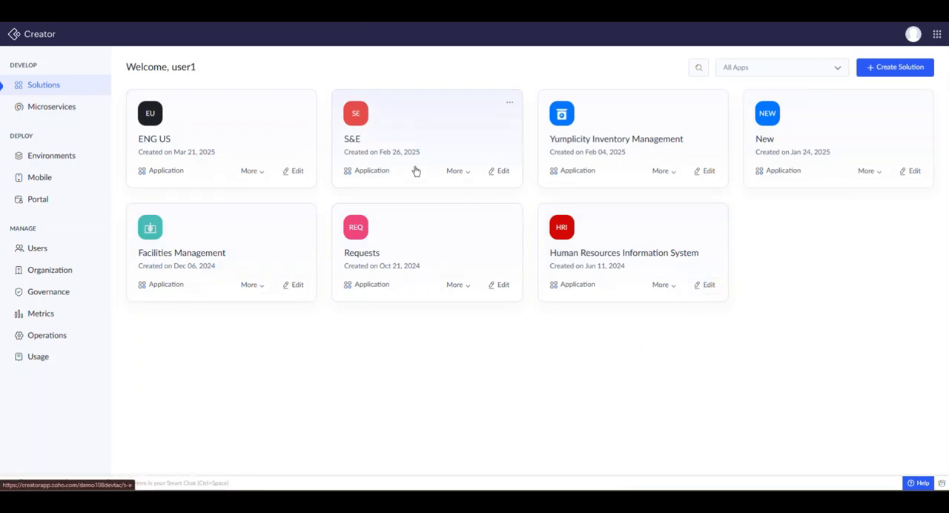
# Step: Open the ENG US application's Customer form in the form builder
pyautogui.click(241, 130)
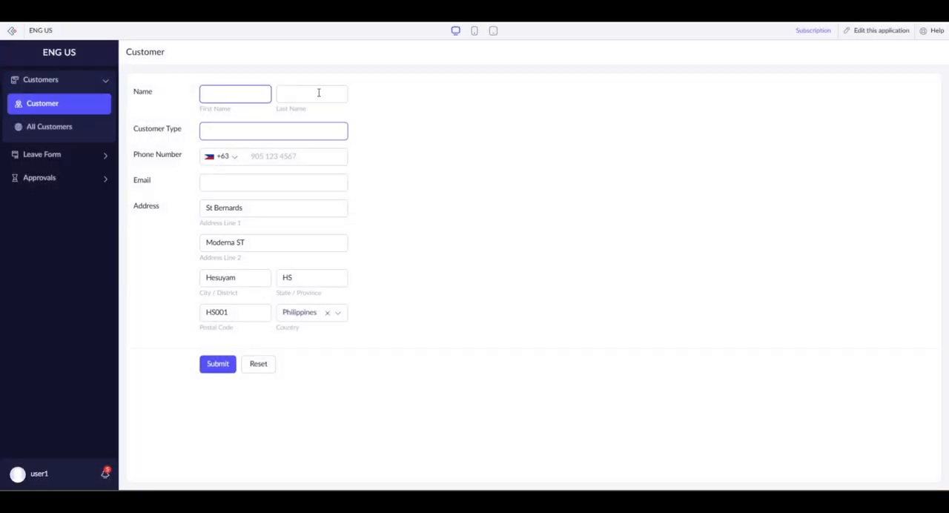
pyautogui.click(872, 37)
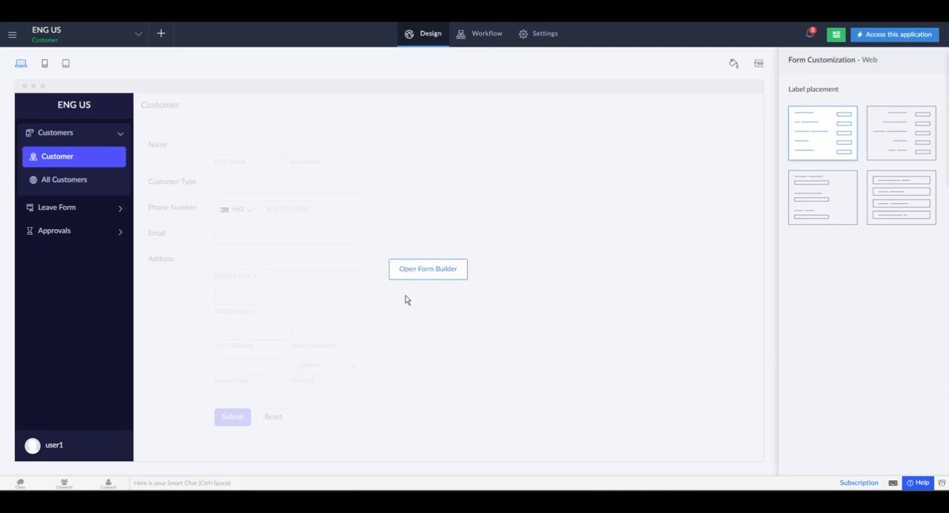
pyautogui.click(421, 276)
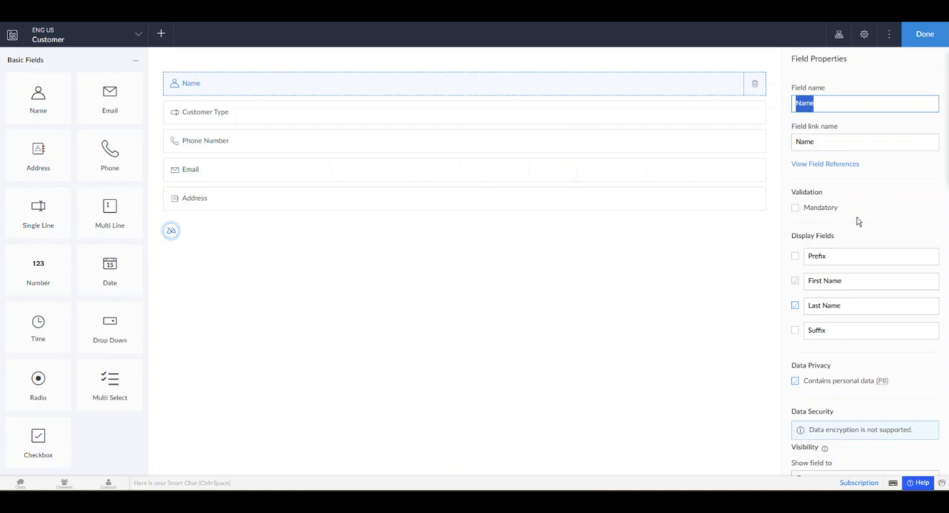
# Step: Examine the Name field's properties and its visibility options, keep Everyone, and leave the form builder
pyautogui.scroll(-4, 856, 221)
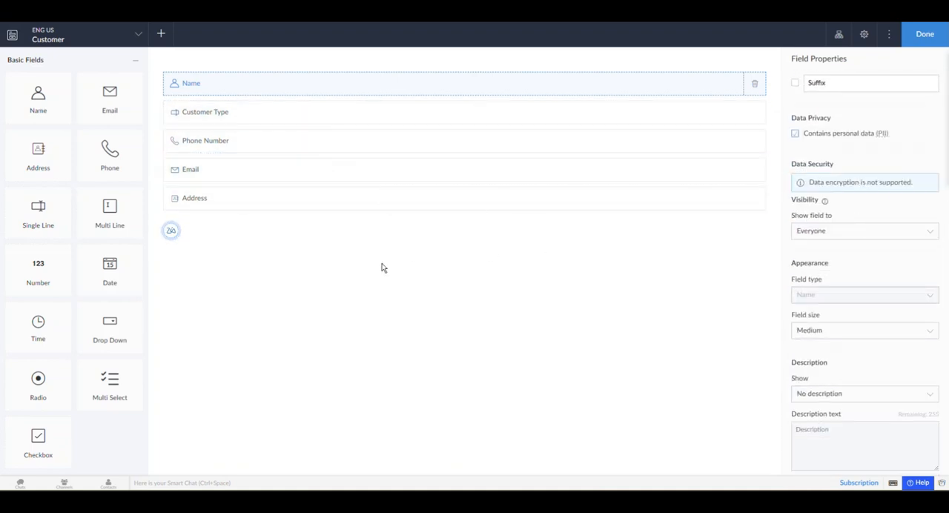
pyautogui.click(290, 94)
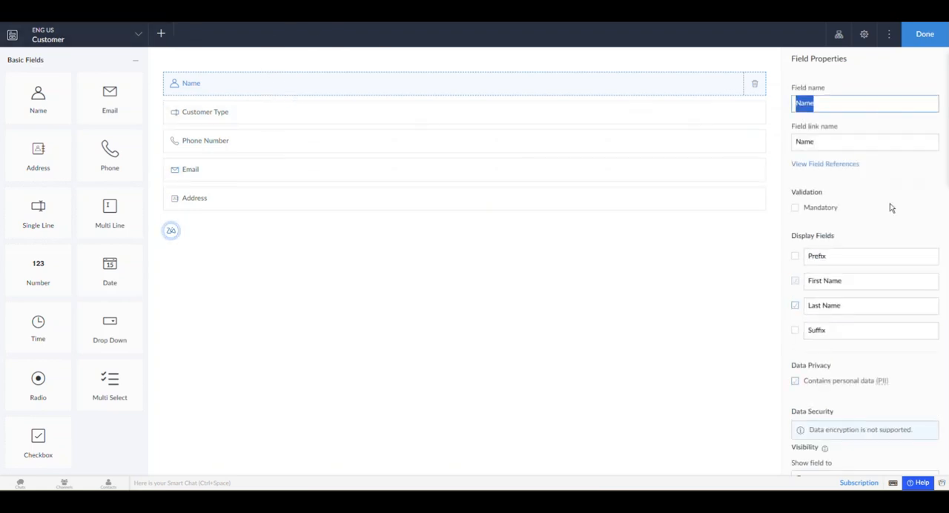
pyautogui.scroll(-1, 863, 204)
pyautogui.scroll(-3, 862, 204)
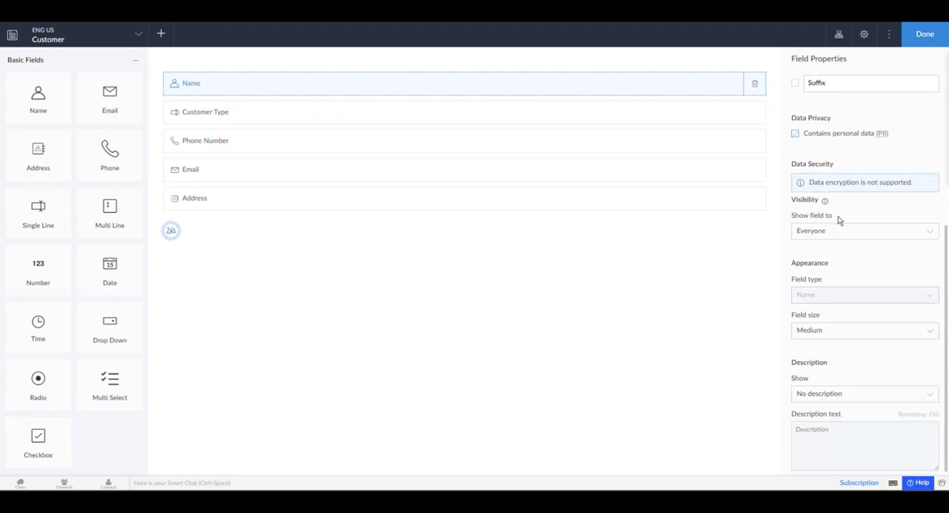
pyautogui.moveTo(788, 219); pyautogui.dragTo(871, 220)
pyautogui.click(868, 219)
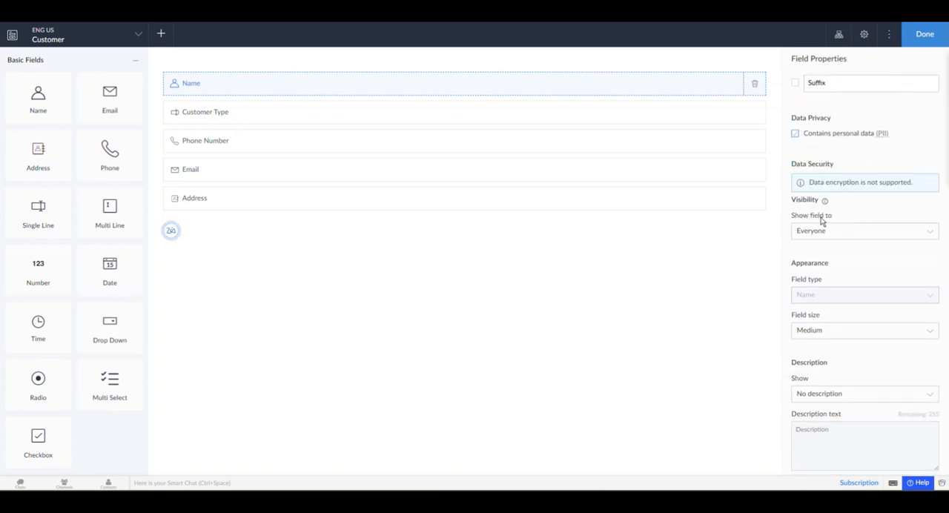
pyautogui.click(859, 231)
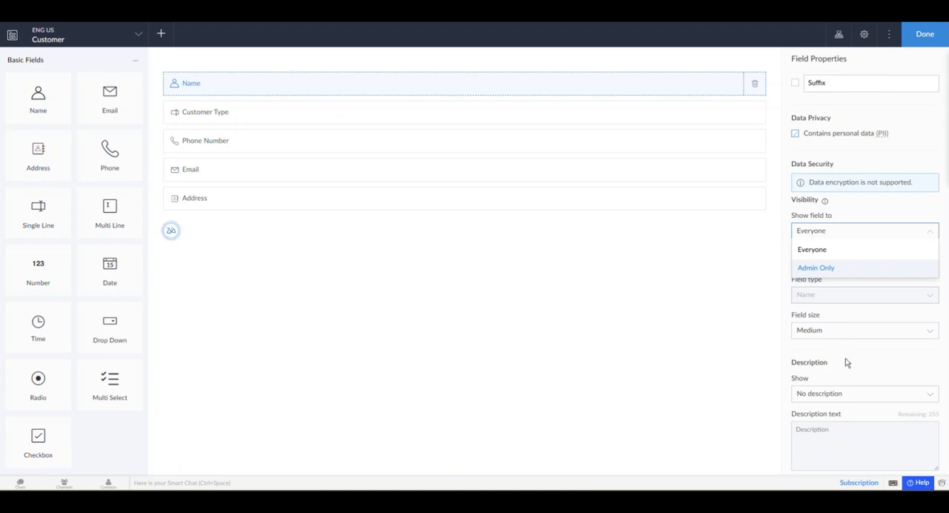
pyautogui.click(904, 235)
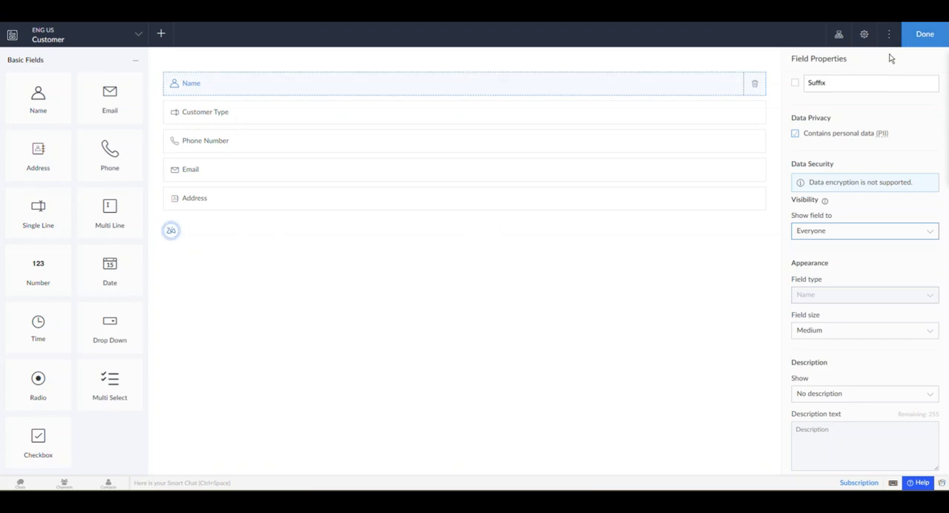
pyautogui.click(922, 43)
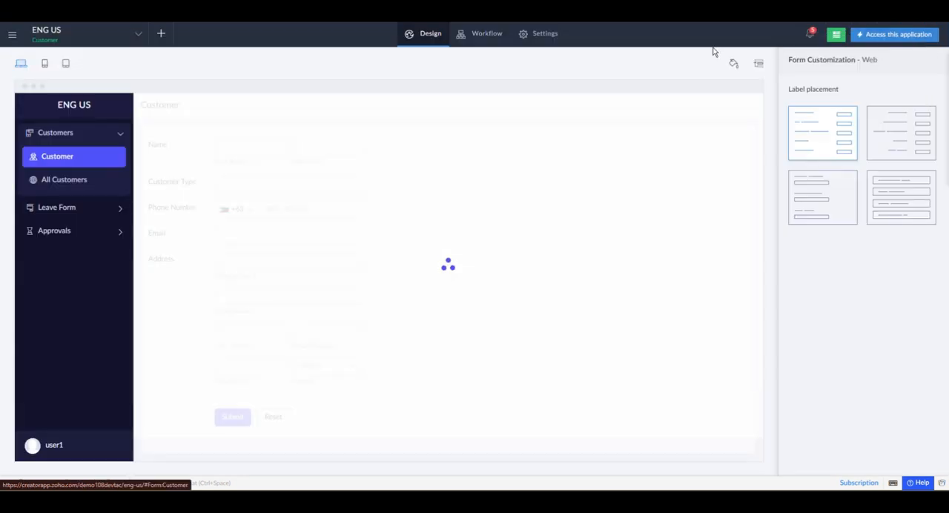
# Step: Start a new workflow on the Customer form that runs on load of the form when a record is created or edited
pyautogui.click(484, 37)
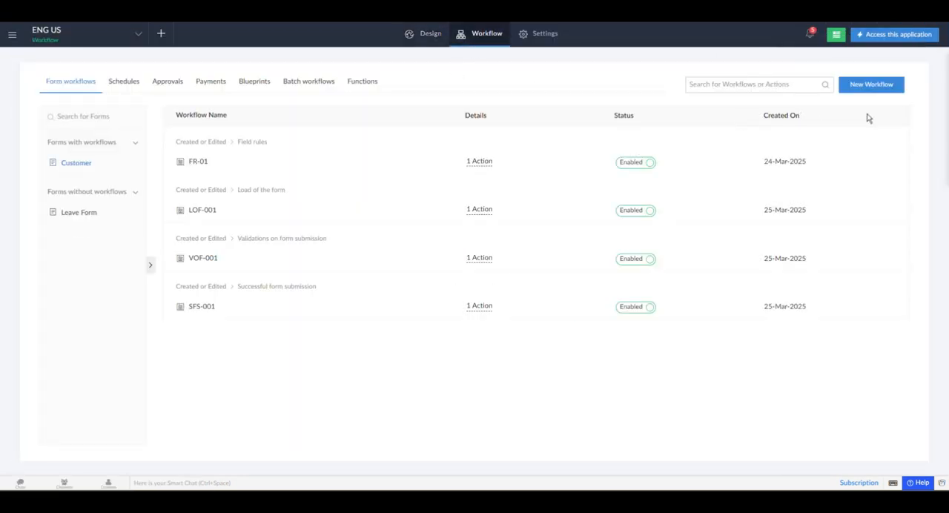
pyautogui.click(861, 87)
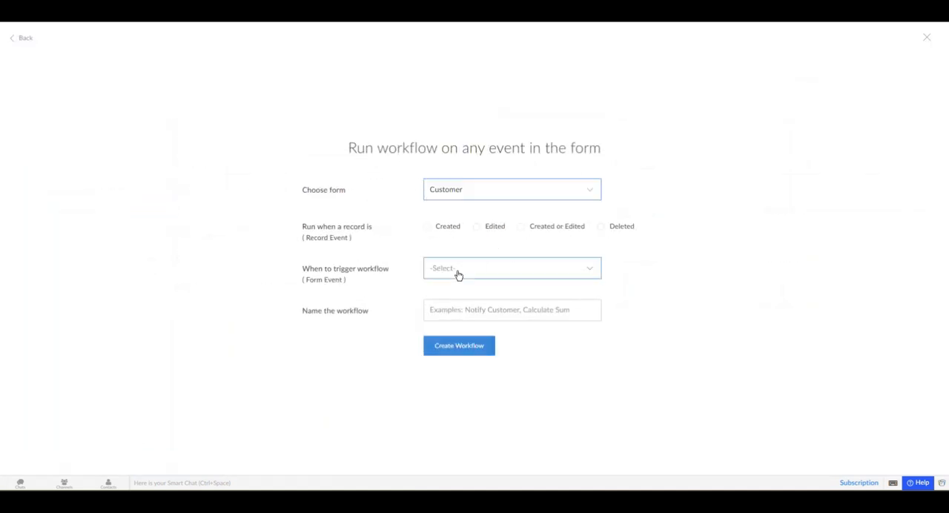
pyautogui.click(455, 272)
pyautogui.click(510, 235)
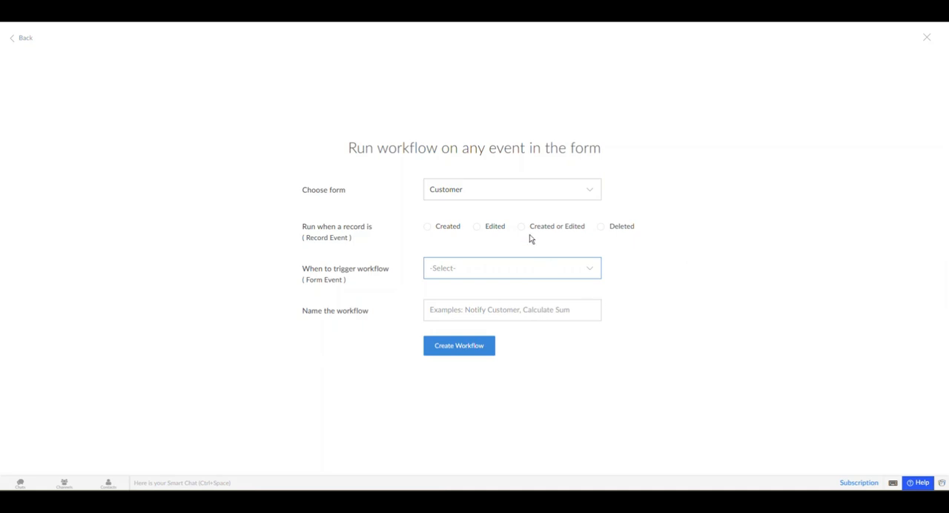
pyautogui.click(537, 232)
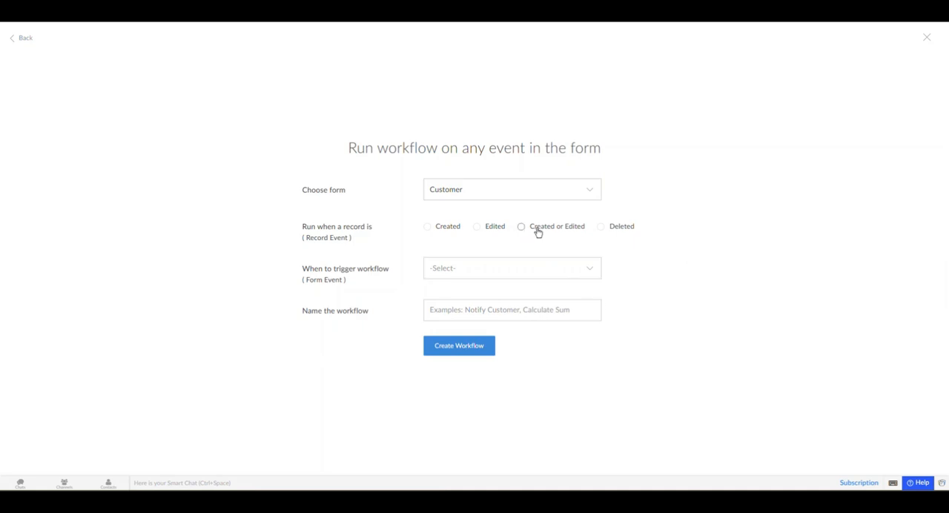
pyautogui.click(500, 269)
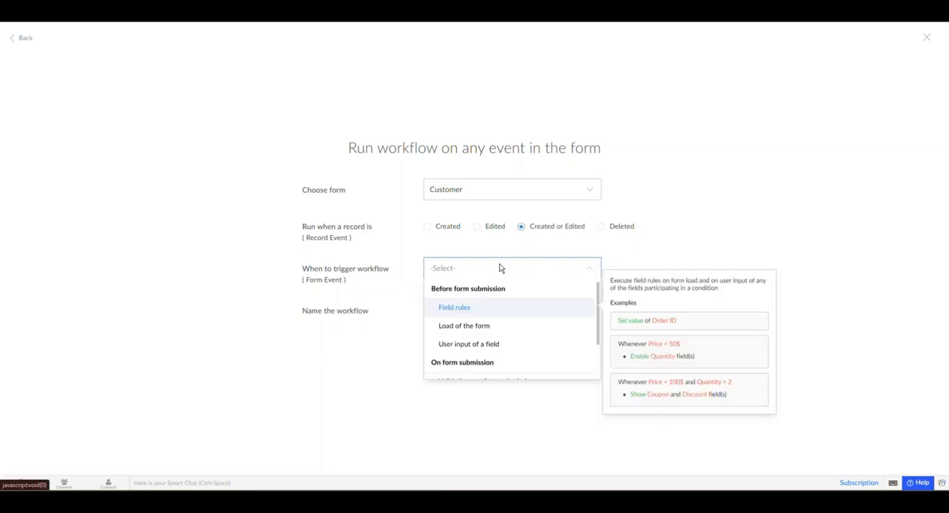
pyautogui.click(482, 329)
# Step: Name the workflow "Field Level Permission" and create it
pyautogui.click(475, 312)
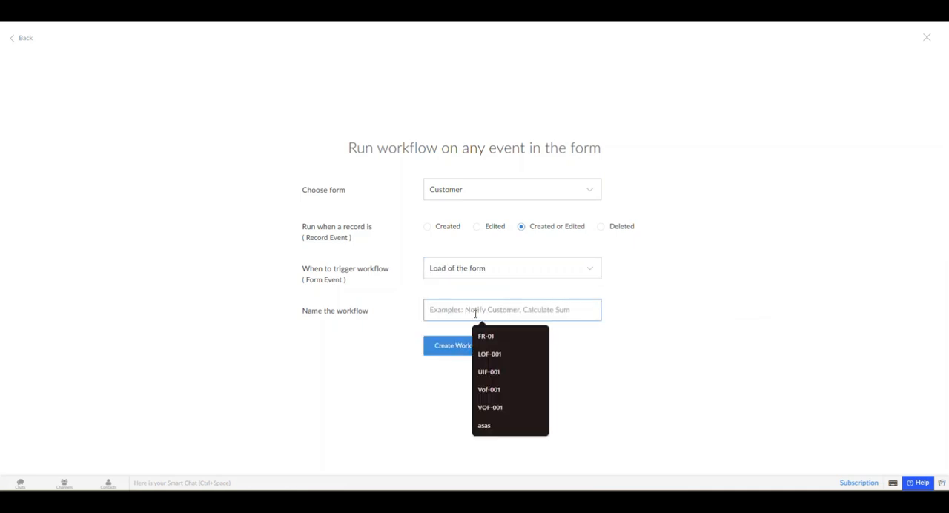
pyautogui.write('Pers')
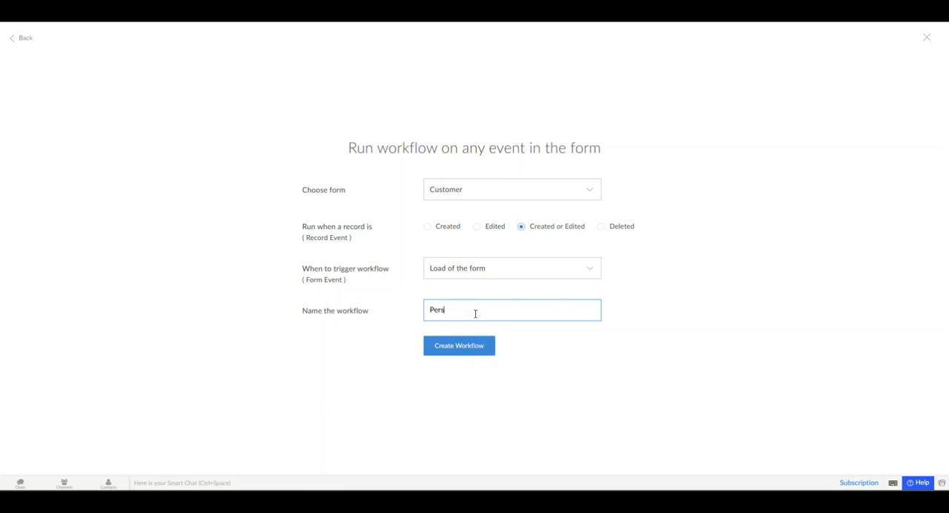
pyautogui.write('ms')
pyautogui.press('Home')
pyautogui.write('Field Level')
pyautogui.click(482, 345)
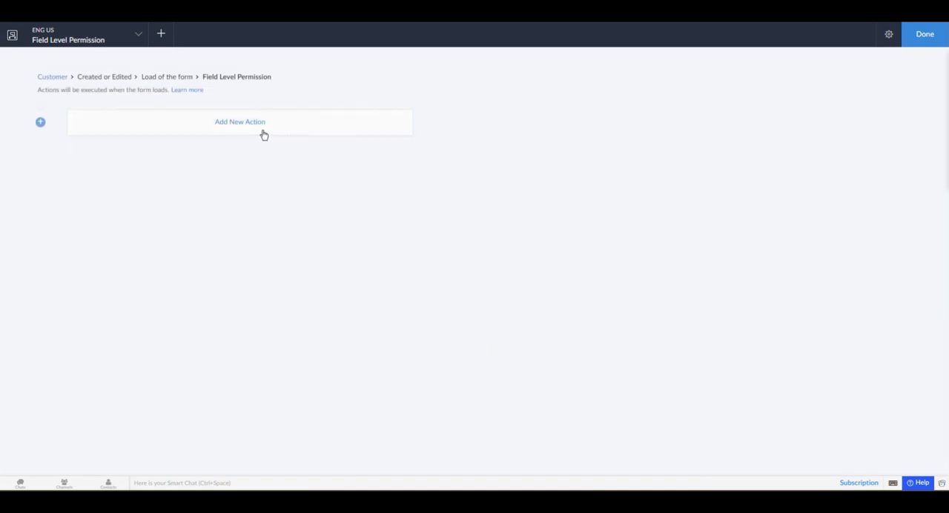
# Step: Add a Deluge script action with the copied code that disables input.Name if !thisapp.permissions.isUserInRole("CEO"), and review its condition and action
pyautogui.click(265, 129)
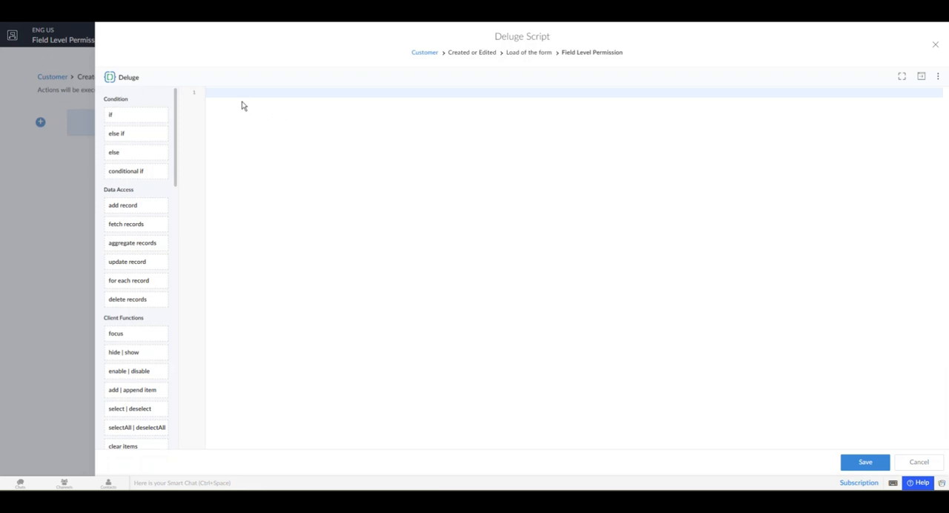
pyautogui.write('if (thisapp.permissions.isUserInRole("CEO")) { \tdisable input.Name; }')
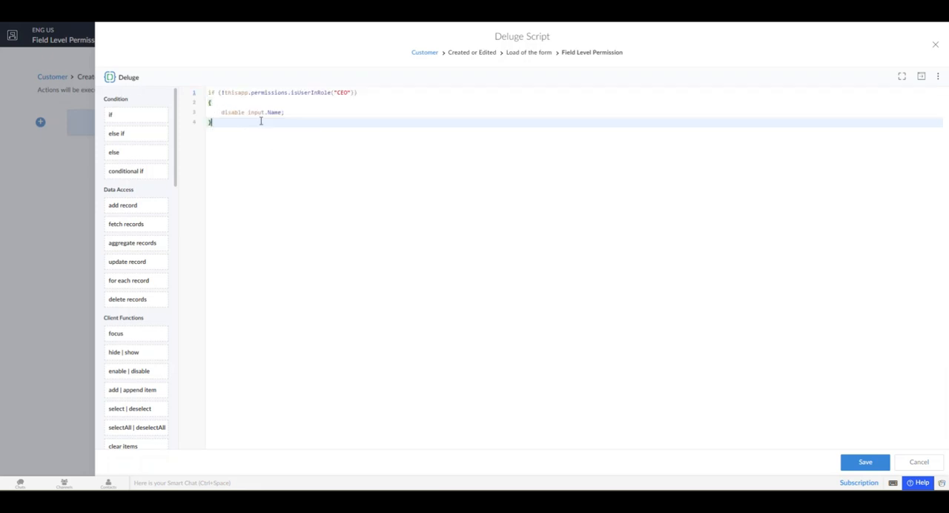
pyautogui.moveTo(225, 92); pyautogui.dragTo(355, 92)
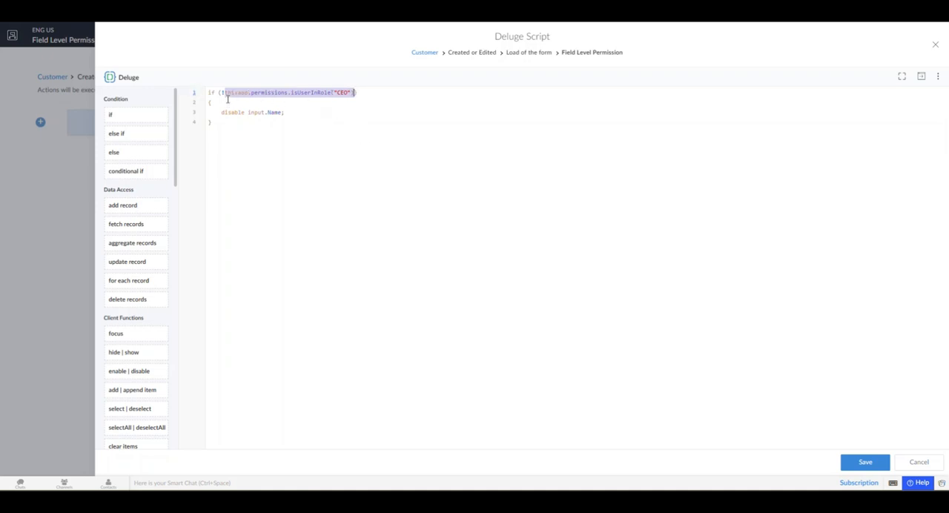
pyautogui.click(358, 96)
pyautogui.moveTo(354, 92); pyautogui.dragTo(228, 97)
pyautogui.click(229, 103)
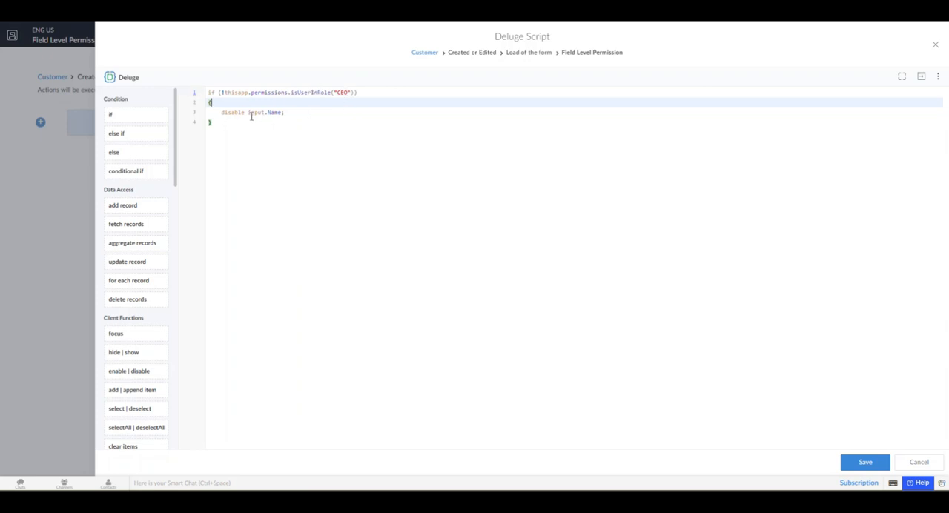
pyautogui.moveTo(246, 113); pyautogui.dragTo(301, 110)
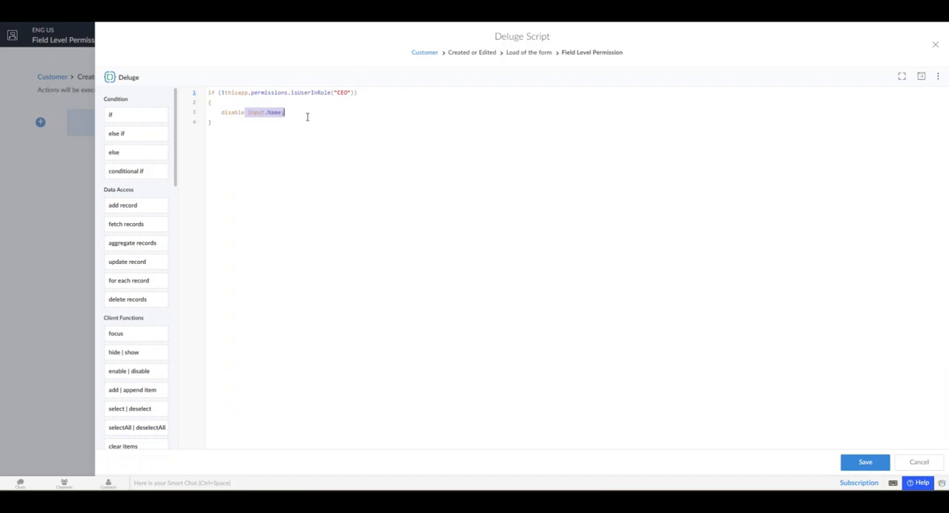
pyautogui.doubleClick(342, 92)
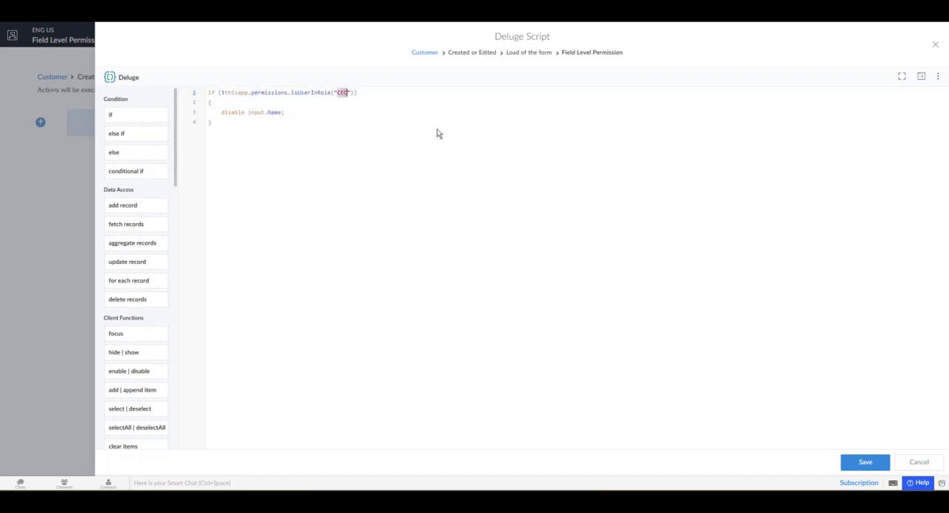
# Step: Remove the negation from the script's CEO role condition and save the script
pyautogui.click(224, 92)
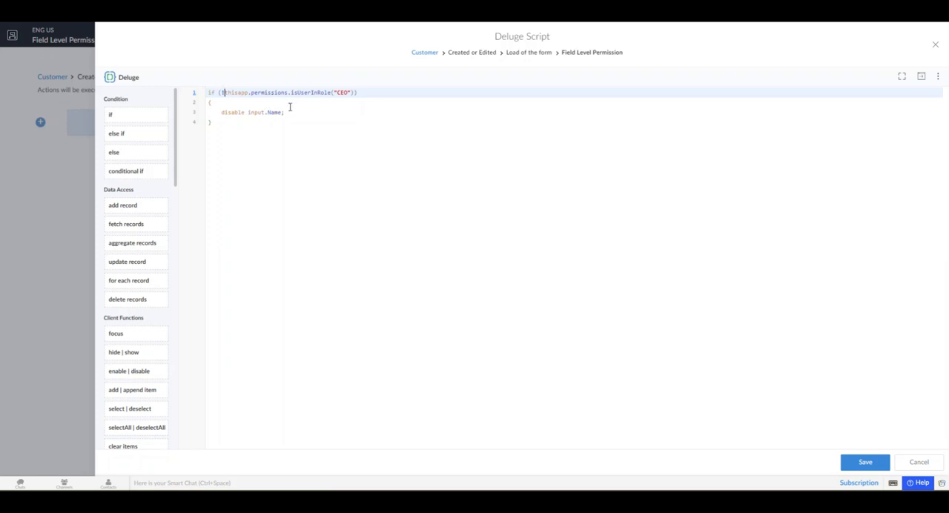
pyautogui.press('BackSpace')
pyautogui.click(297, 122)
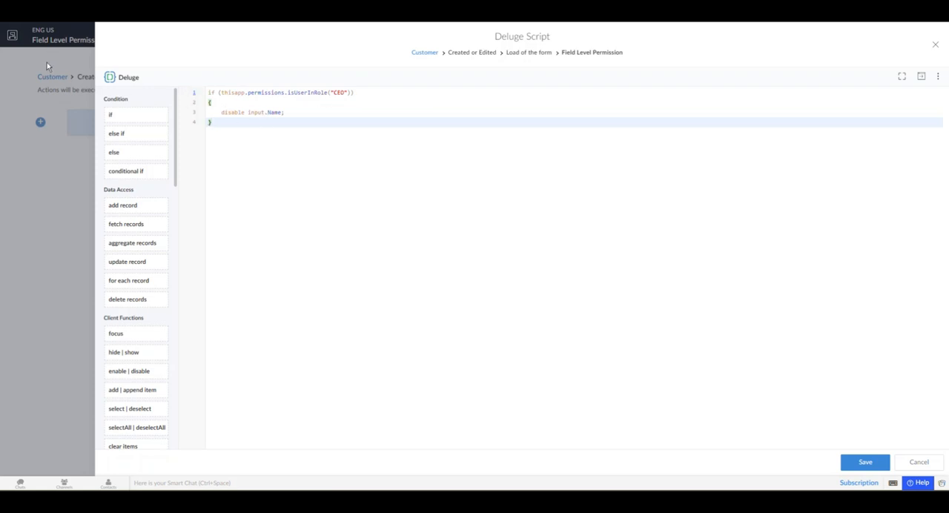
pyautogui.moveTo(218, 113); pyautogui.dragTo(286, 113)
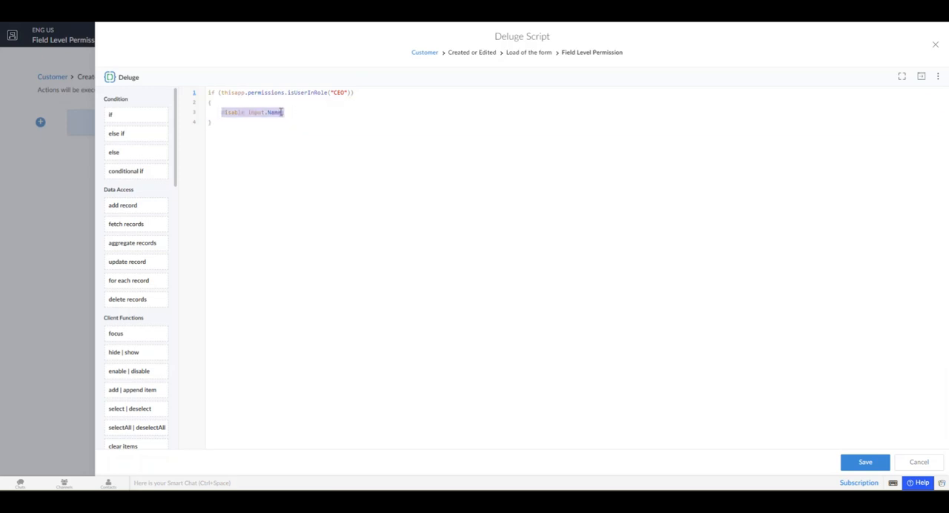
pyautogui.click(875, 463)
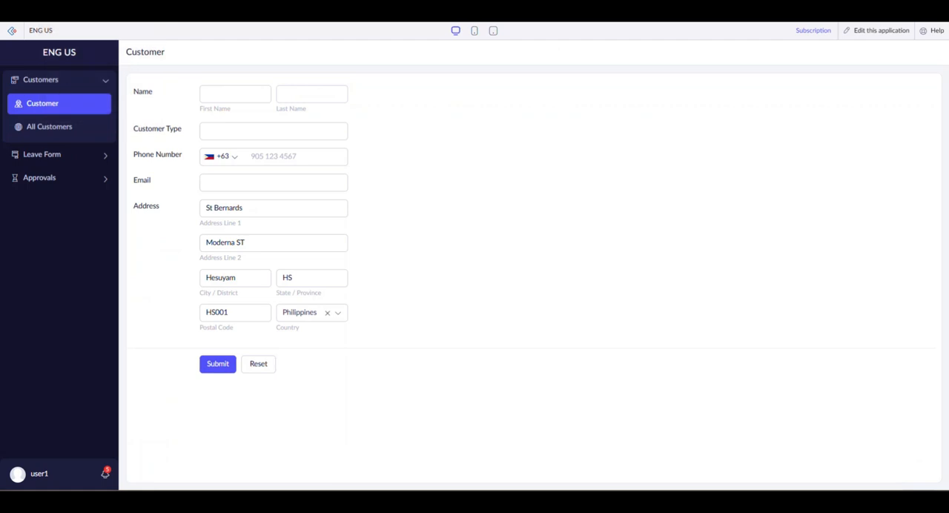
# Step: Test whether the First Name and Last Name fields accept input in the live Customer form
pyautogui.click(234, 95)
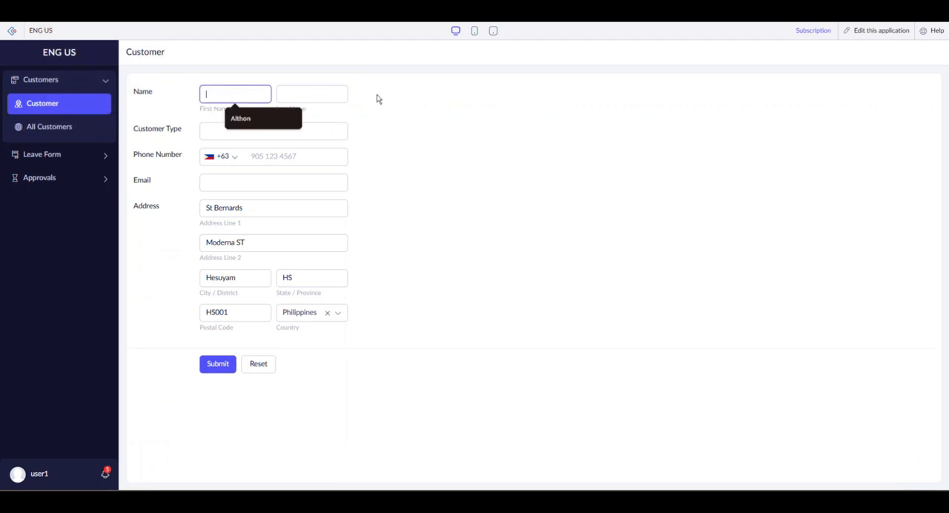
pyautogui.click(302, 94)
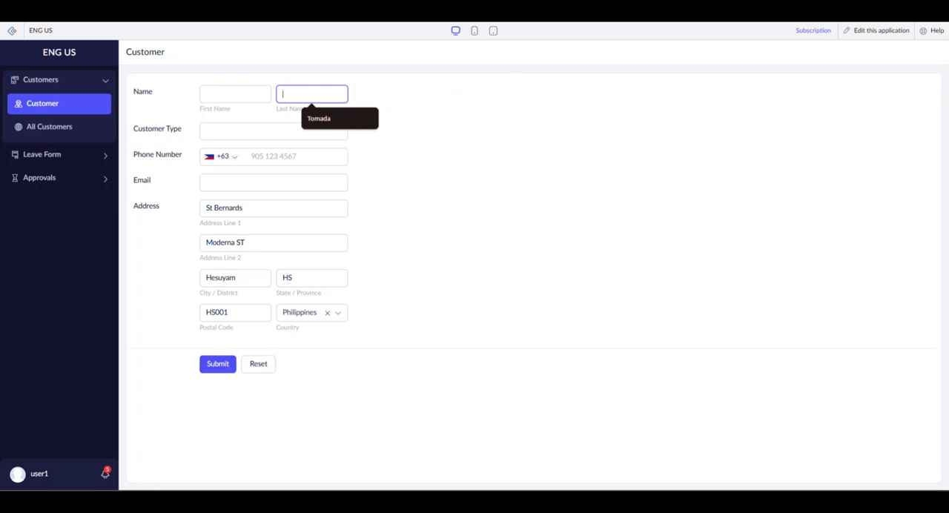
pyautogui.click(48, 17)
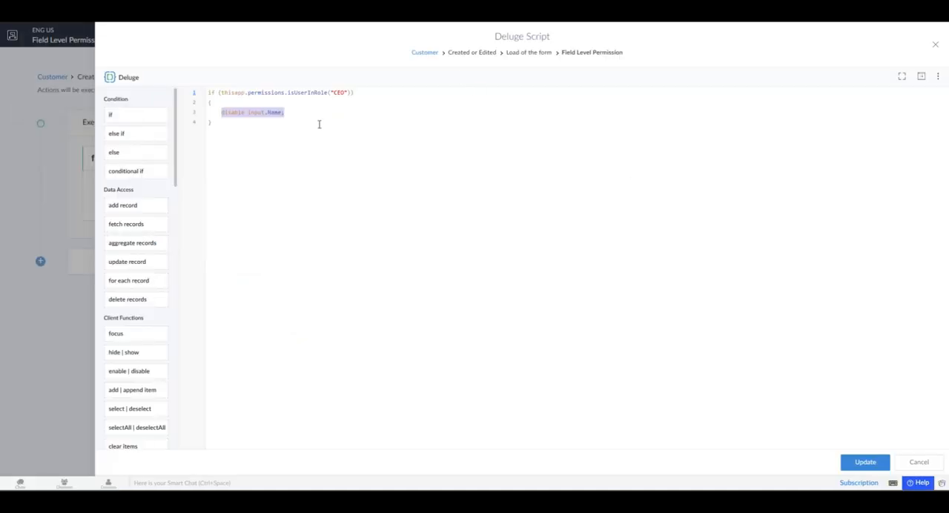
# Step: Add the line "disable input.Customer_Type1;" below the Name line in the script and reload the live Customer form
pyautogui.click(294, 112)
pyautogui.press('Return')
pyautogui.write('d')
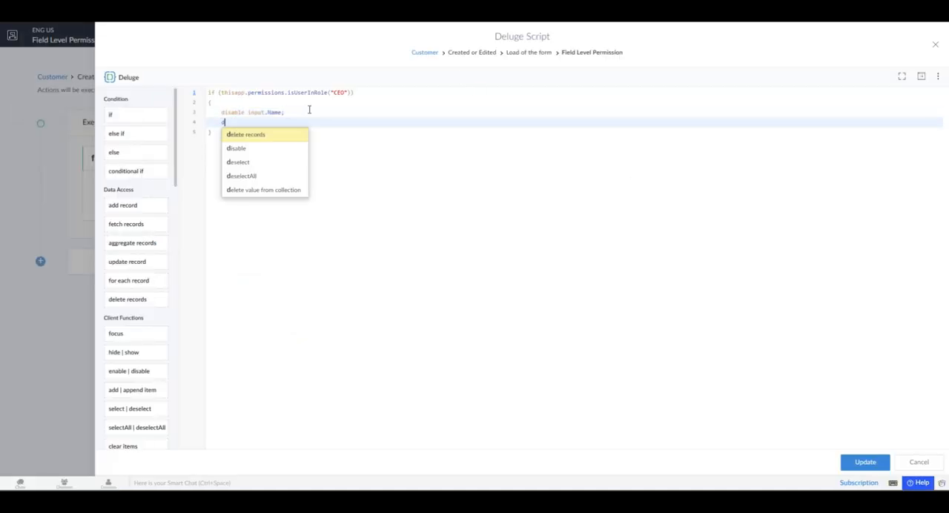
pyautogui.write('isable ')
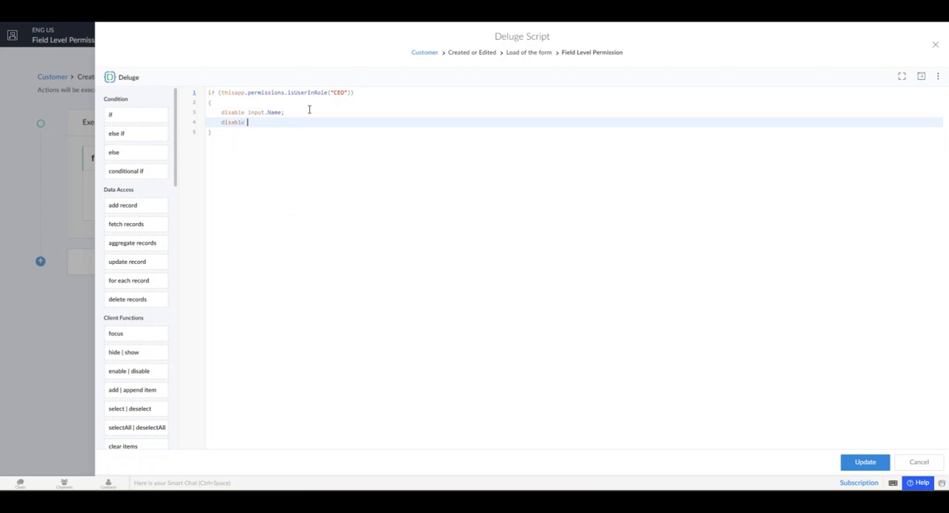
pyautogui.write('in')
pyautogui.write('nput.C')
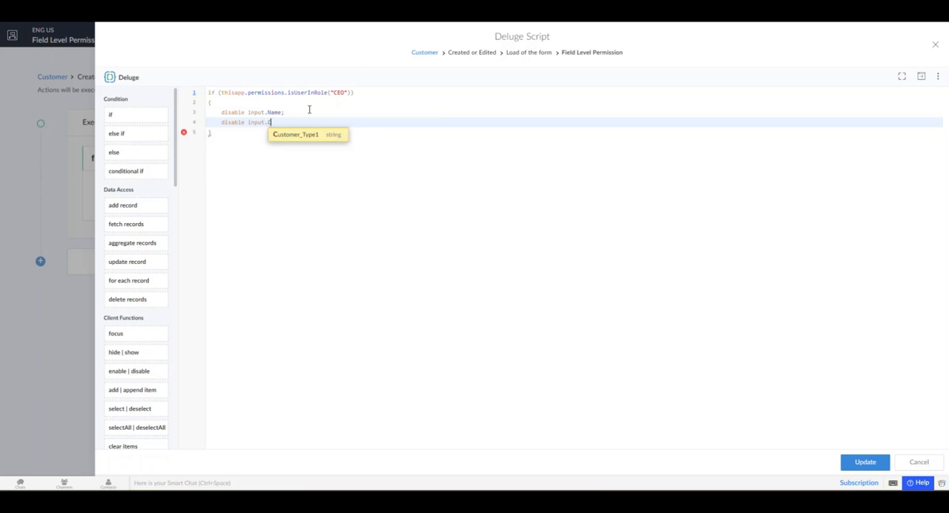
pyautogui.press('Return')
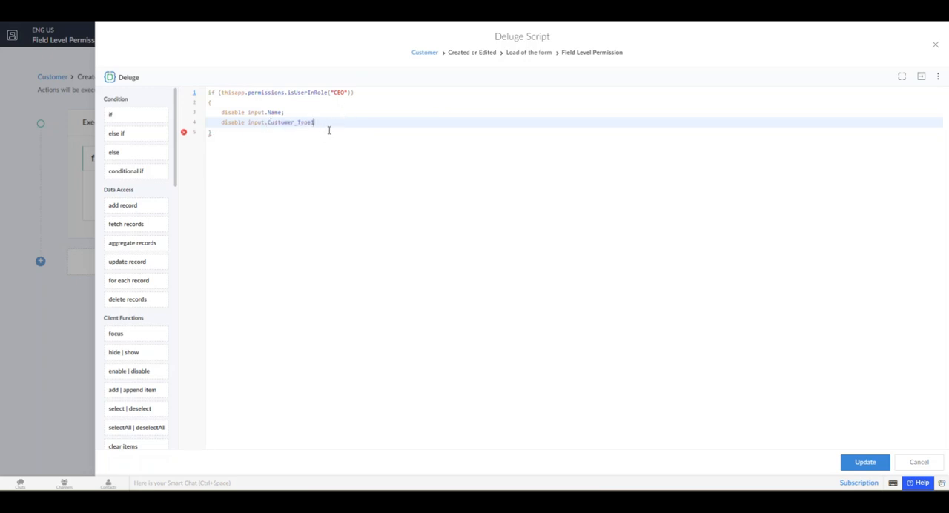
pyautogui.write(';')
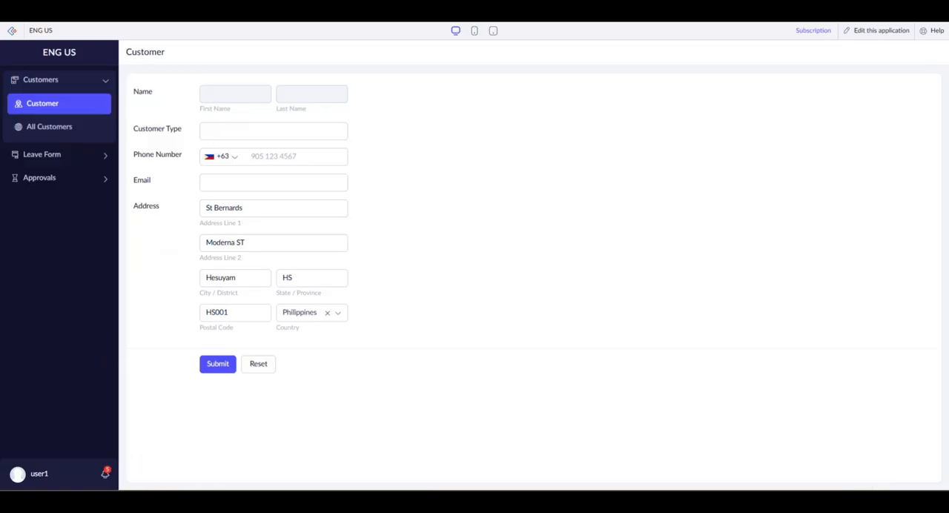
pyautogui.press('F5')
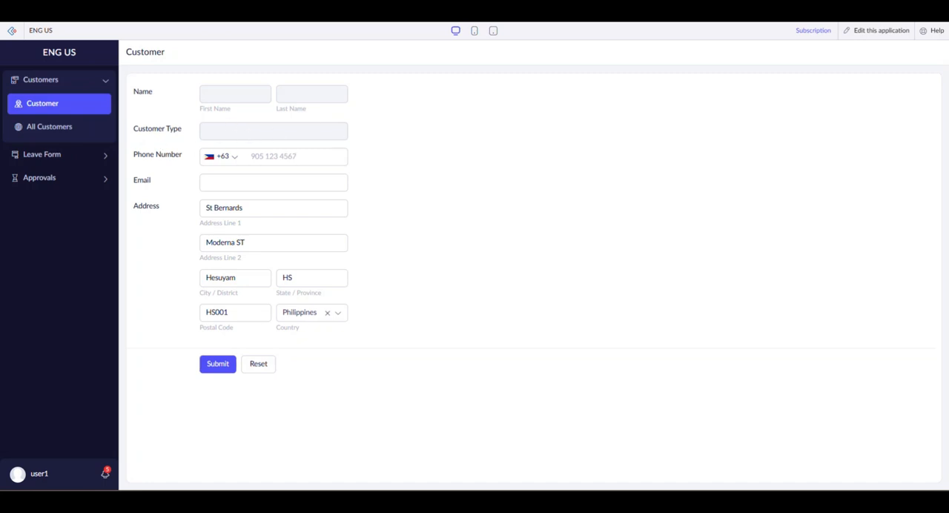
# Step: Add the line "hide input.Phone_Number;" to the script's CEO block, save it and reload the live Customer form
pyautogui.hotkey('ctrl', 'shift', 'Tab')
pyautogui.press('Return')
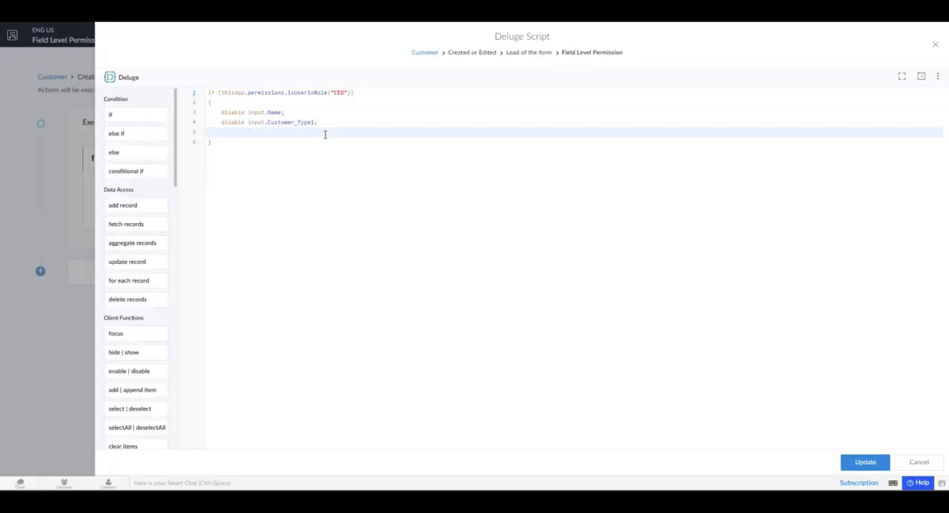
pyautogui.write('hide input')
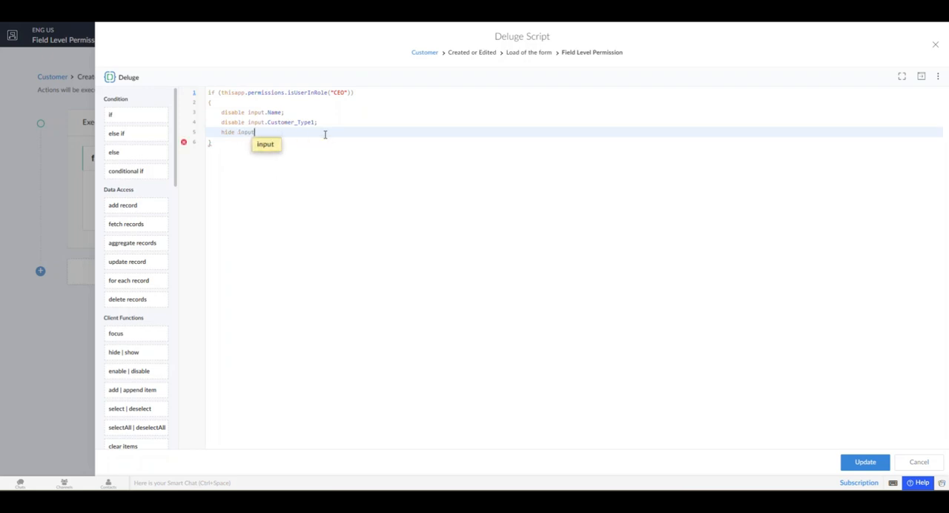
pyautogui.write('.')
pyautogui.click(303, 171)
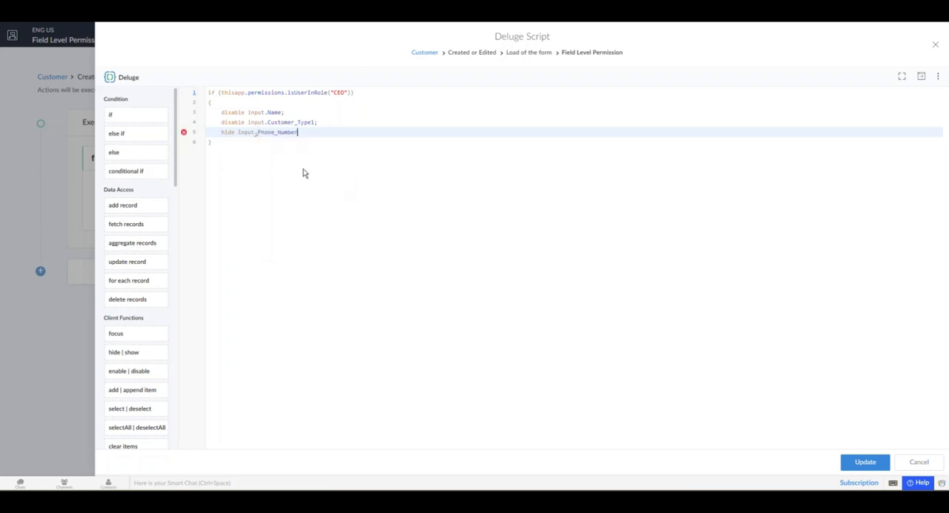
pyautogui.hotkey('ctrl', 's')
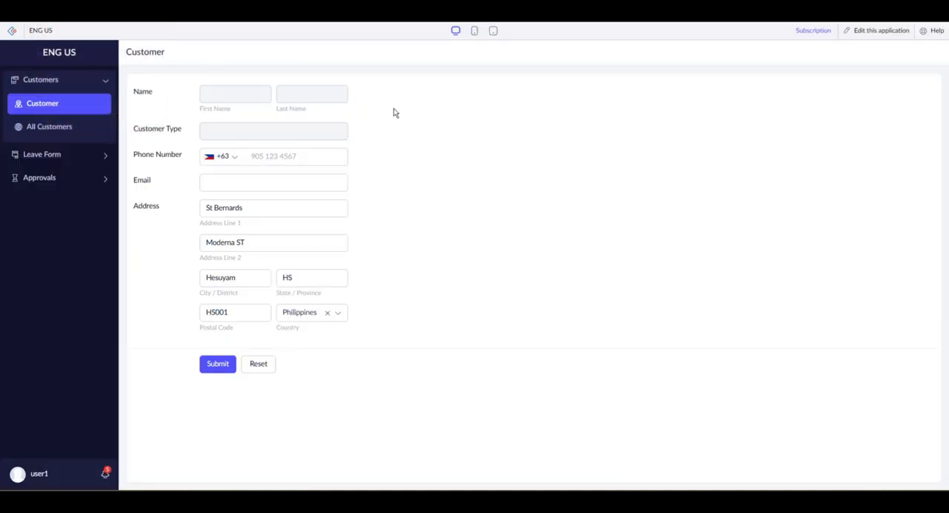
pyautogui.press('F5')
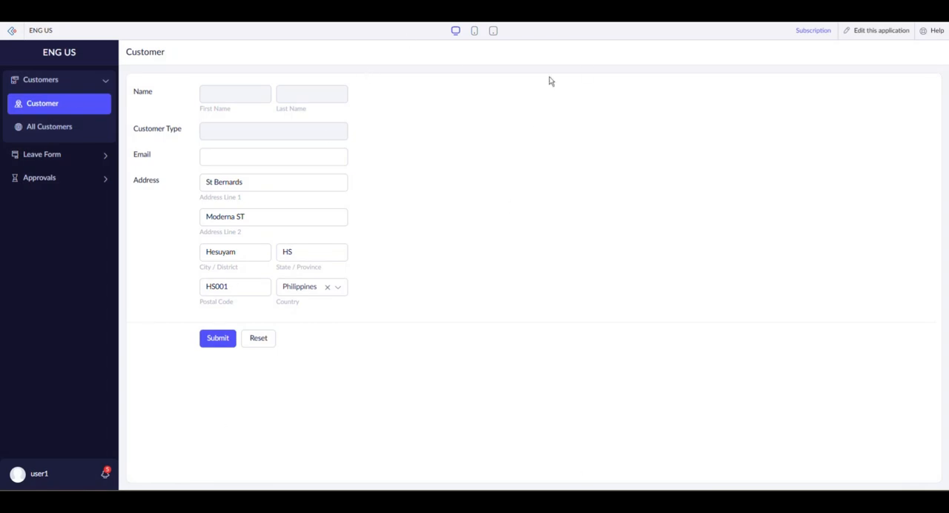
# Step: Change the role in the script's condition to "Staff" and update the script
pyautogui.hotkey('alt', 'Tab')
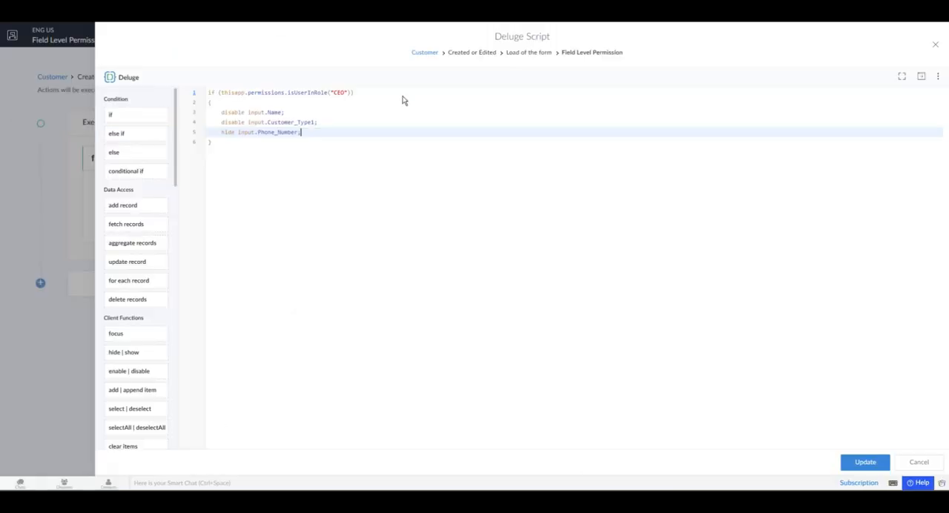
pyautogui.doubleClick(339, 93)
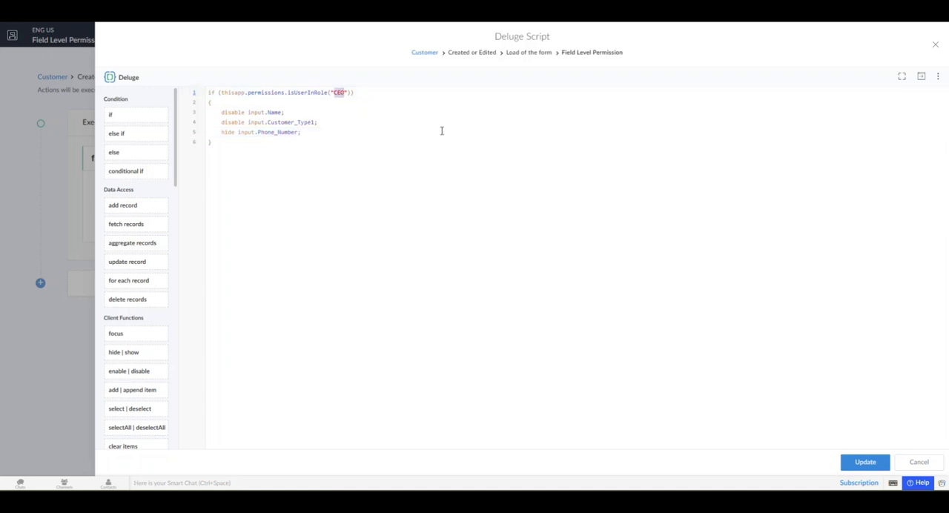
pyautogui.write('Staff')
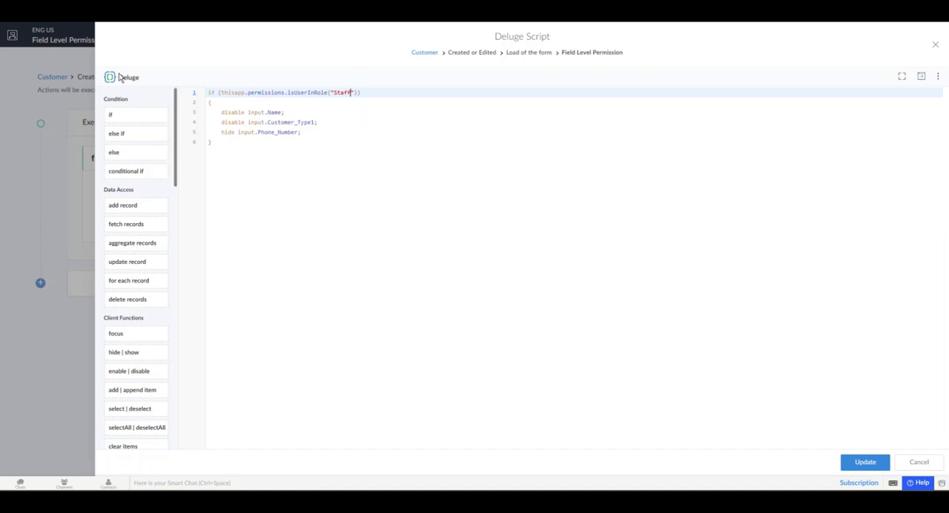
pyautogui.moveTo(222, 112); pyautogui.dragTo(316, 132)
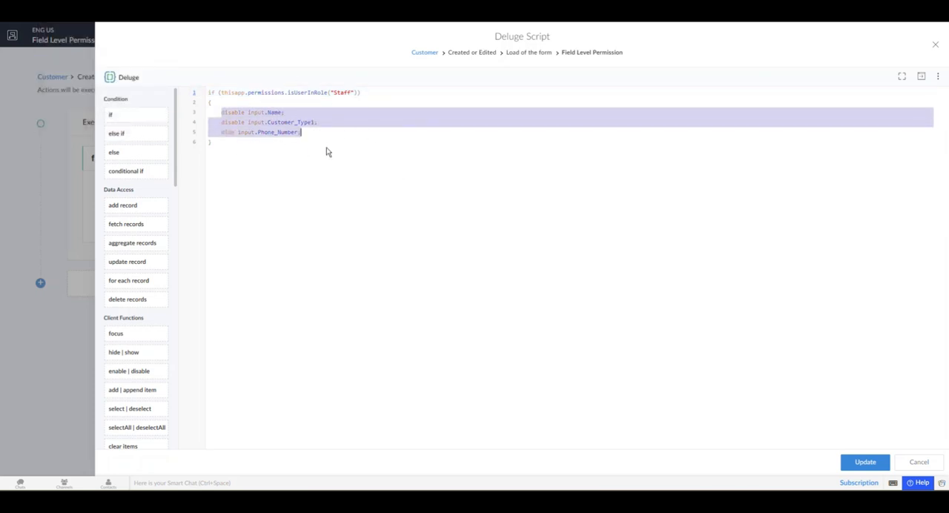
pyautogui.click(852, 462)
# Step: Reload the live Customer form to check the Staff rule, and review the role condition in the script
pyautogui.click(64, 9)
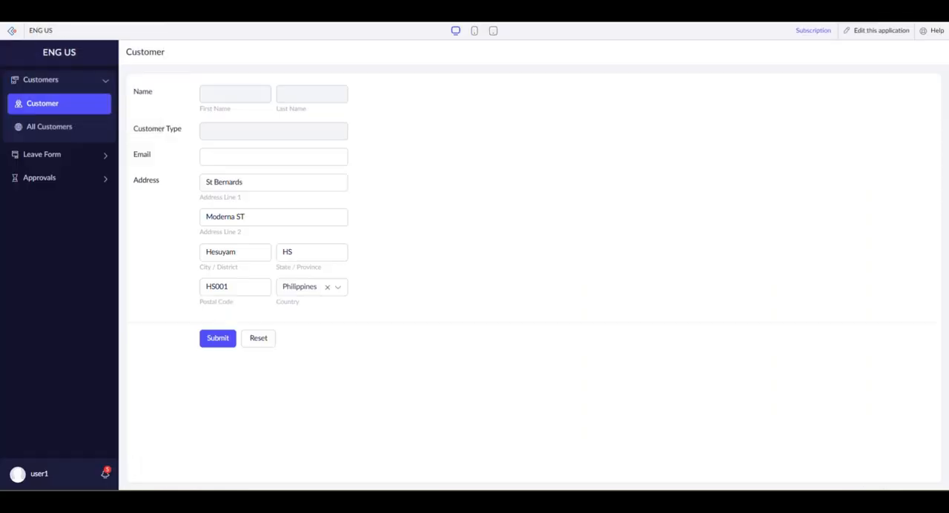
pyautogui.hotkey('ctrl', 'r')
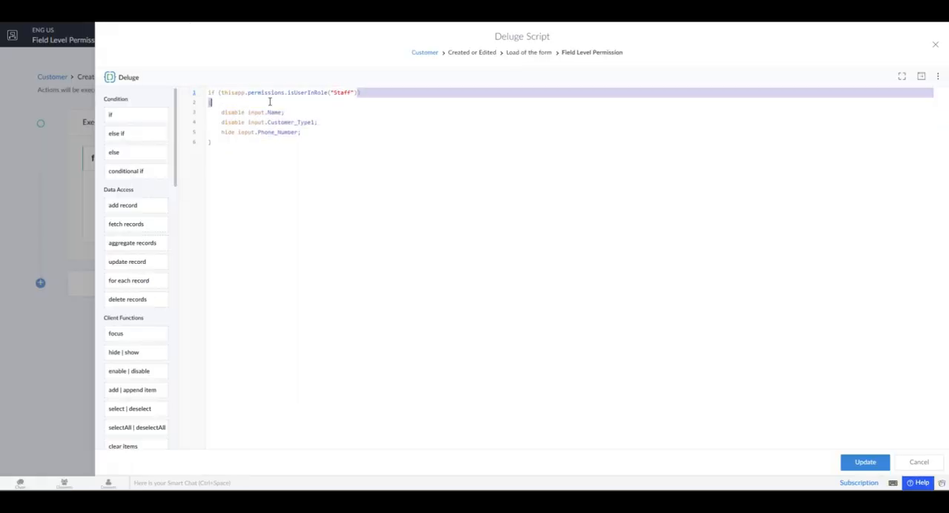
pyautogui.moveTo(360, 93); pyautogui.dragTo(221, 94)
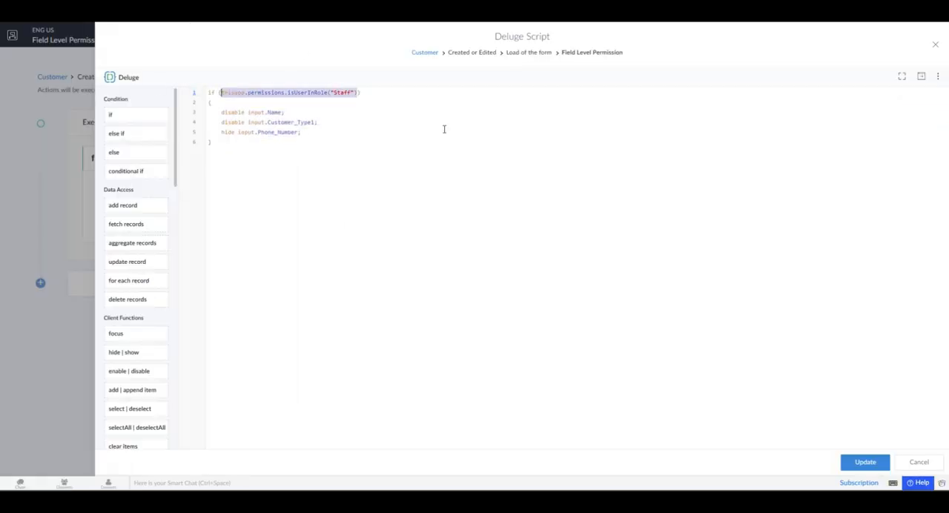